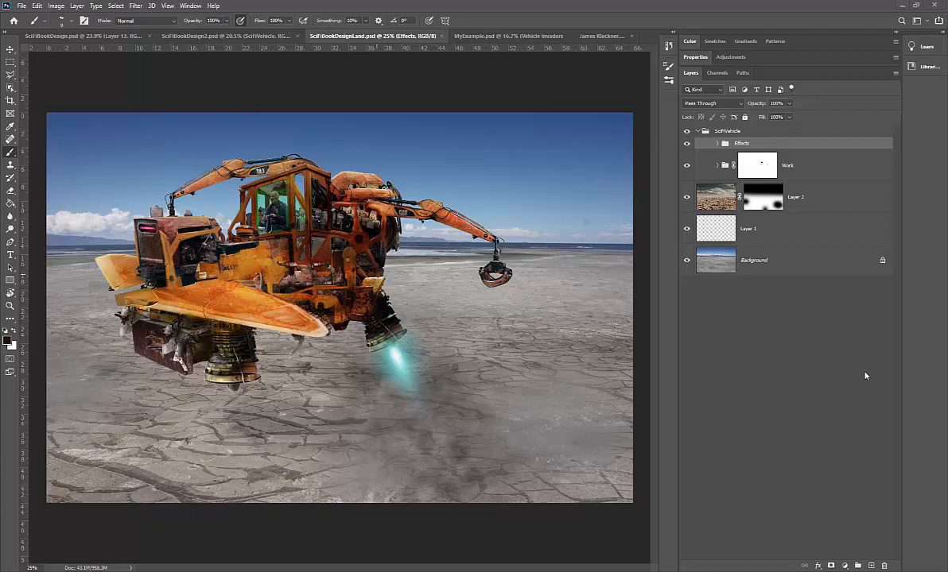
- Look through the open documents: the MyExample book cover, SciFiBookDesignLand, SciFiBookDesign2 and SciFiBookDesign
{"action": "left_click", "coordinate": [518, 36]}
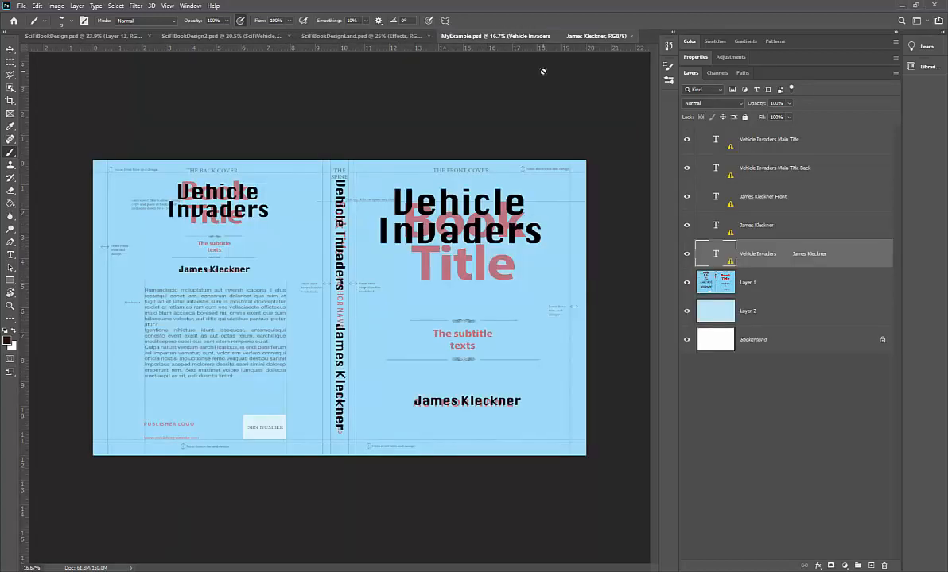
{"action": "left_click", "coordinate": [350, 38]}
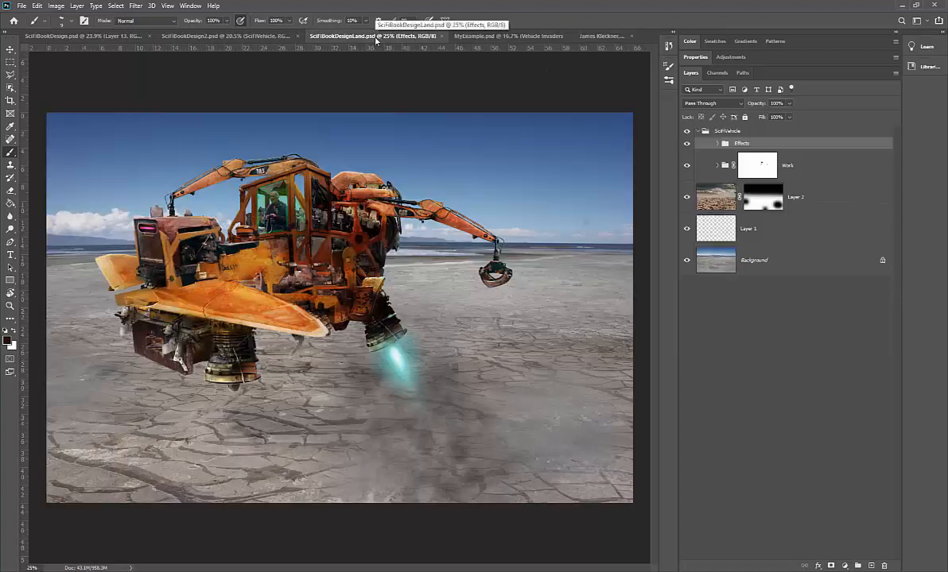
{"action": "left_click", "coordinate": [226, 35]}
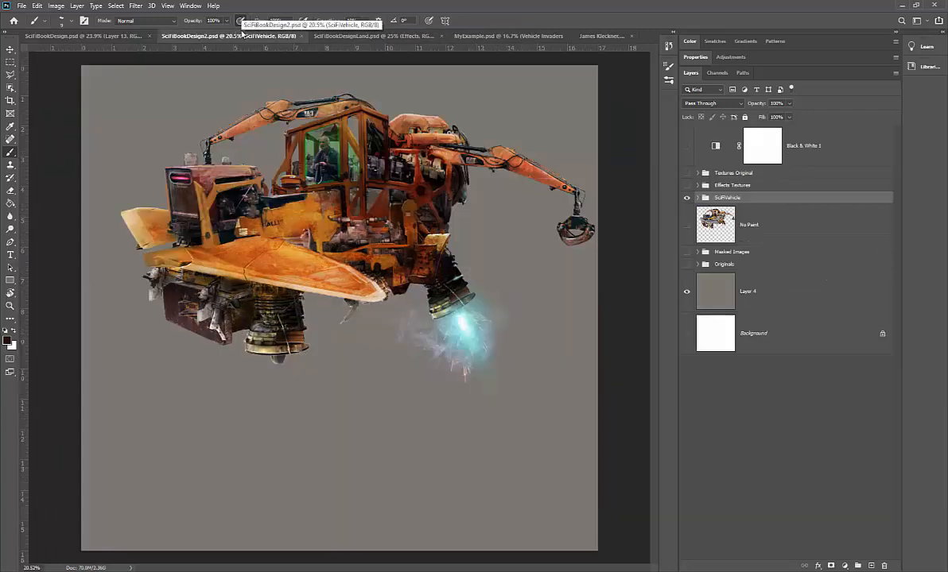
{"action": "key", "text": "ctrl+shift+Tab"}
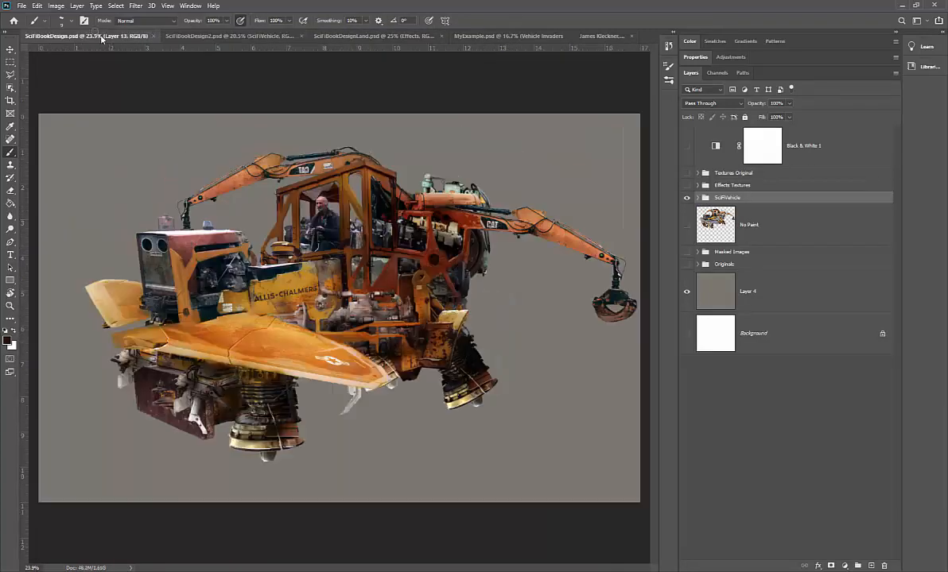
{"action": "left_click", "coordinate": [238, 38]}
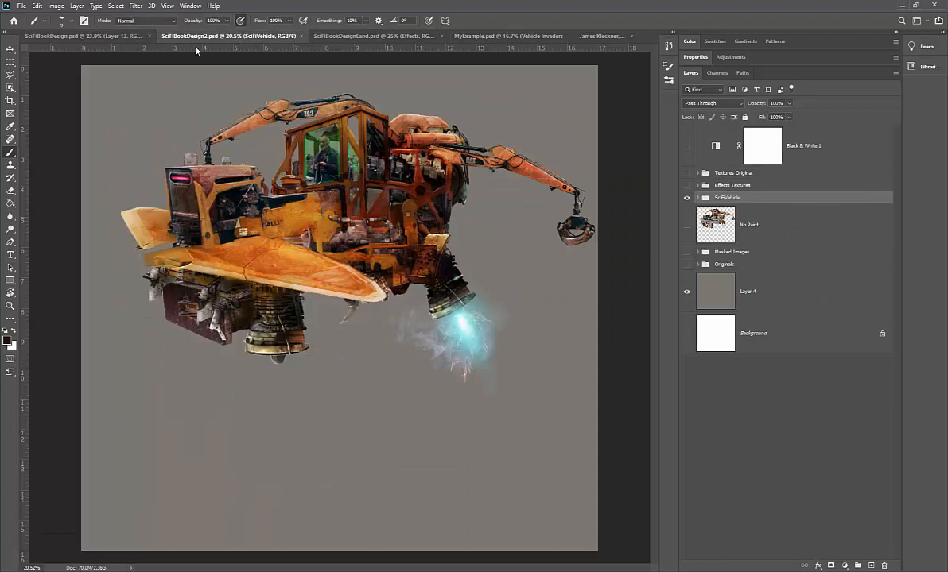
- Set the canvas height of SciFiBookDesign.psd to 16 inches, anchored at the top centre so the canvas extends downward
{"action": "left_click", "coordinate": [92, 36]}
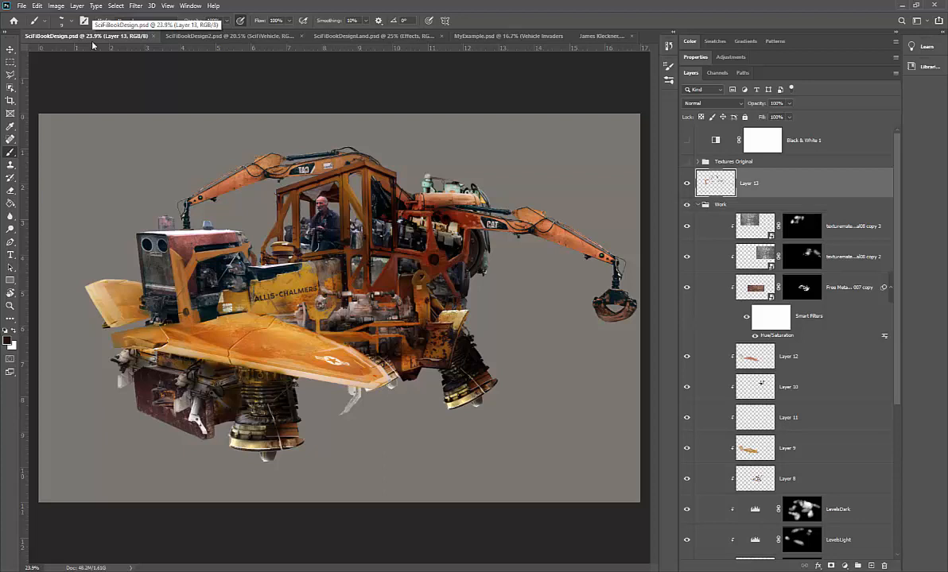
{"action": "left_click", "coordinate": [56, 5]}
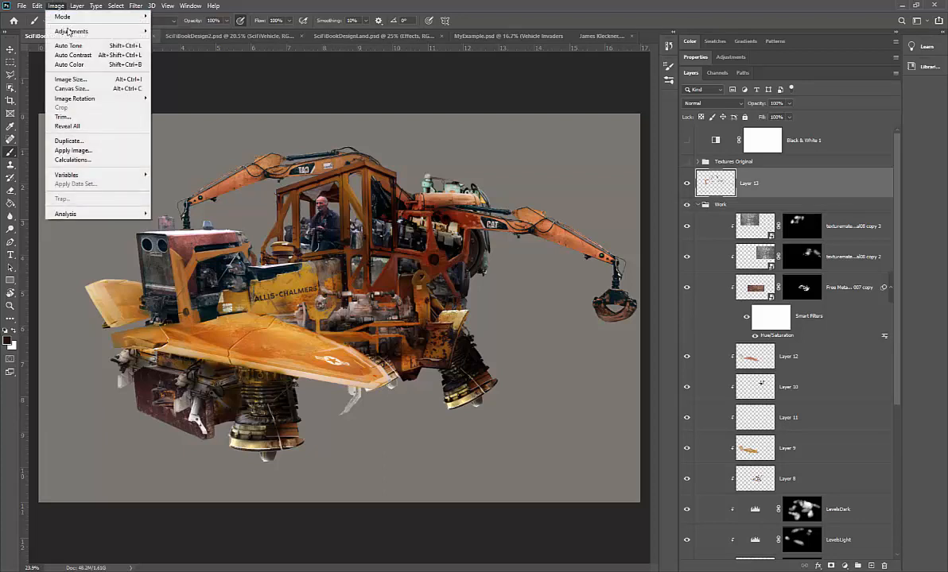
{"action": "left_click", "coordinate": [79, 88]}
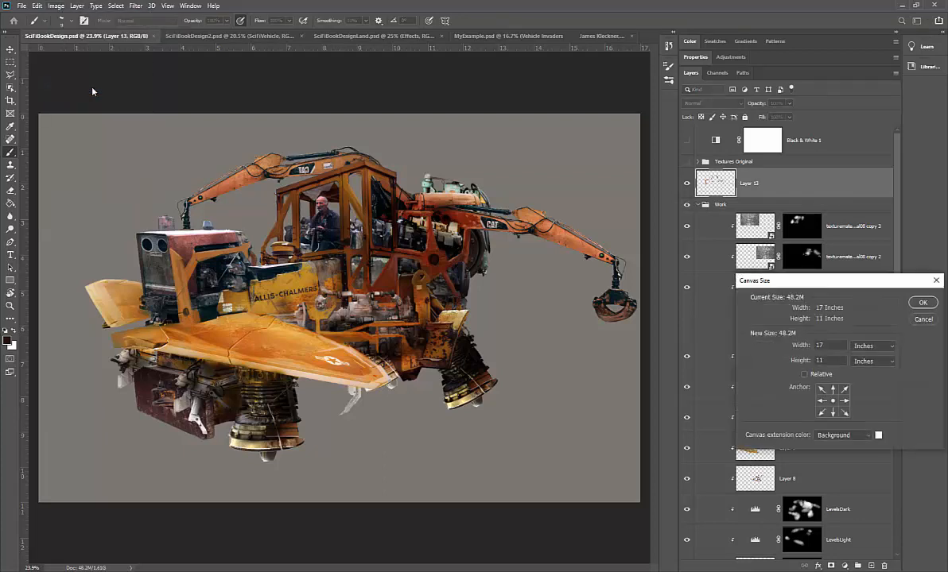
{"action": "left_click_drag", "start_coordinate": [797, 277], "coordinate": [512, 226]}
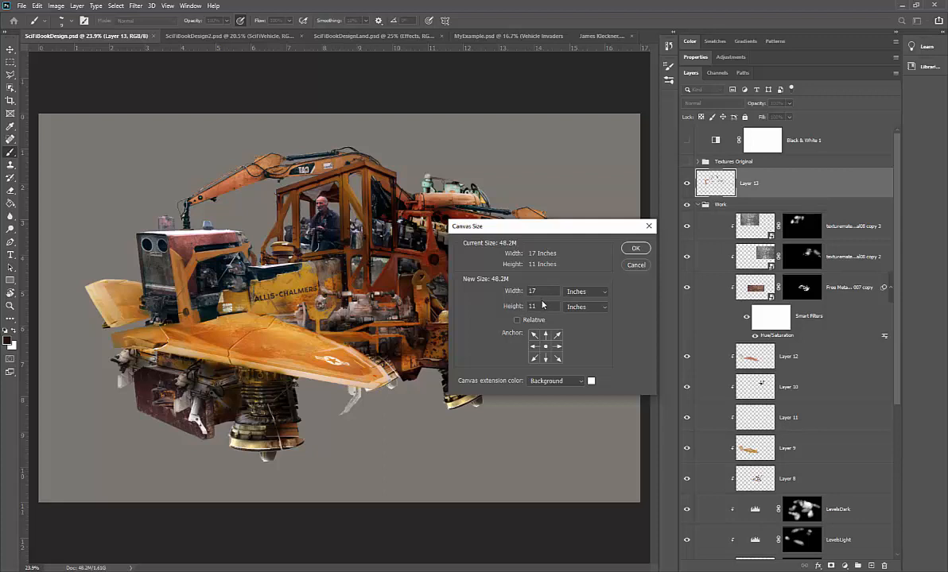
{"action": "left_click", "coordinate": [513, 307]}
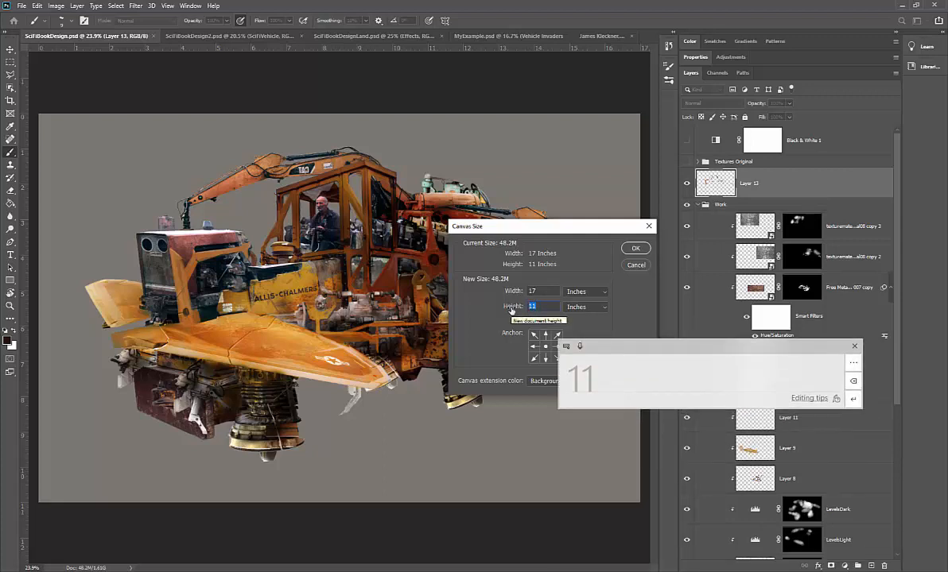
{"action": "type", "text": "16"}
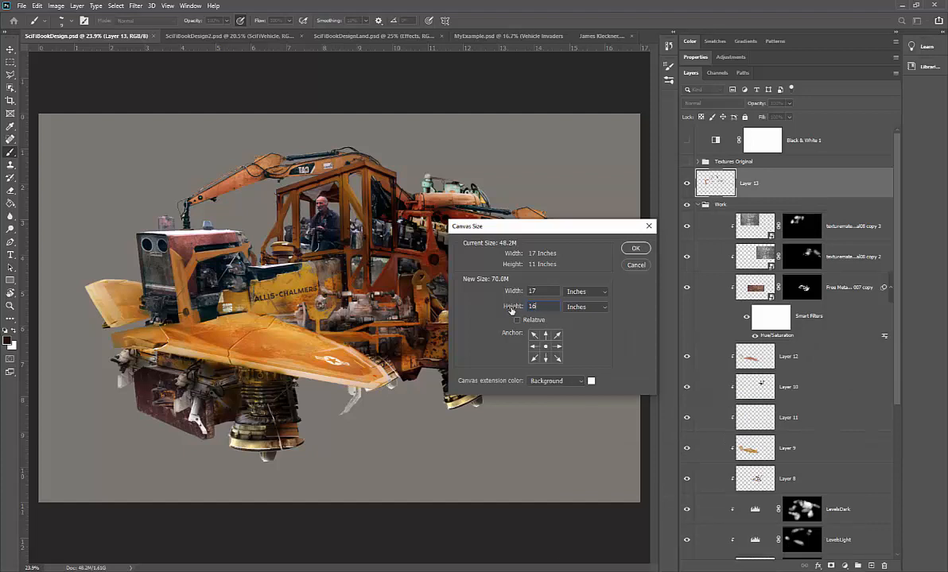
{"action": "left_click", "coordinate": [545, 337]}
{"action": "left_click", "coordinate": [636, 253]}
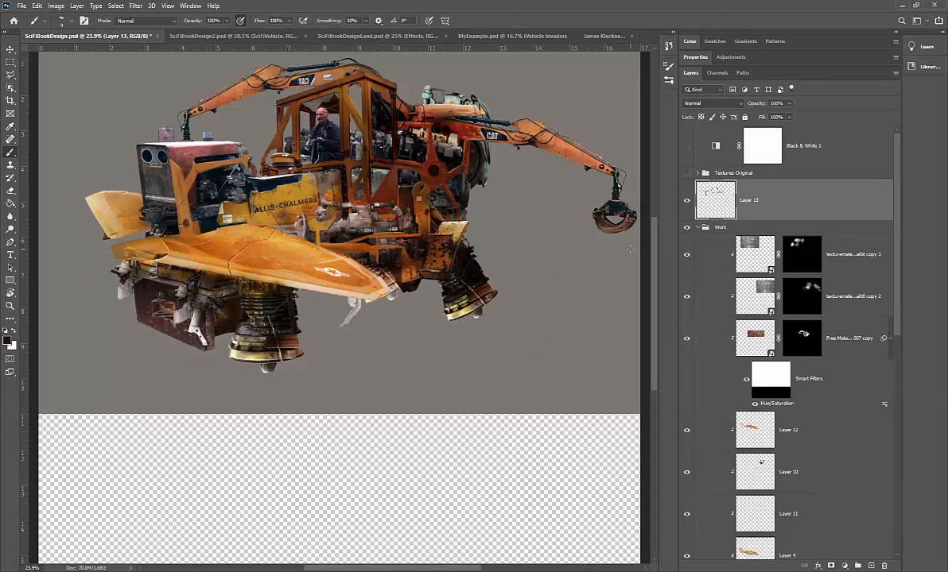
- Expand the SciFiVehicle group and its Effects subgroup in SciFiBookDesign2.psd
{"action": "left_click", "coordinate": [243, 35]}
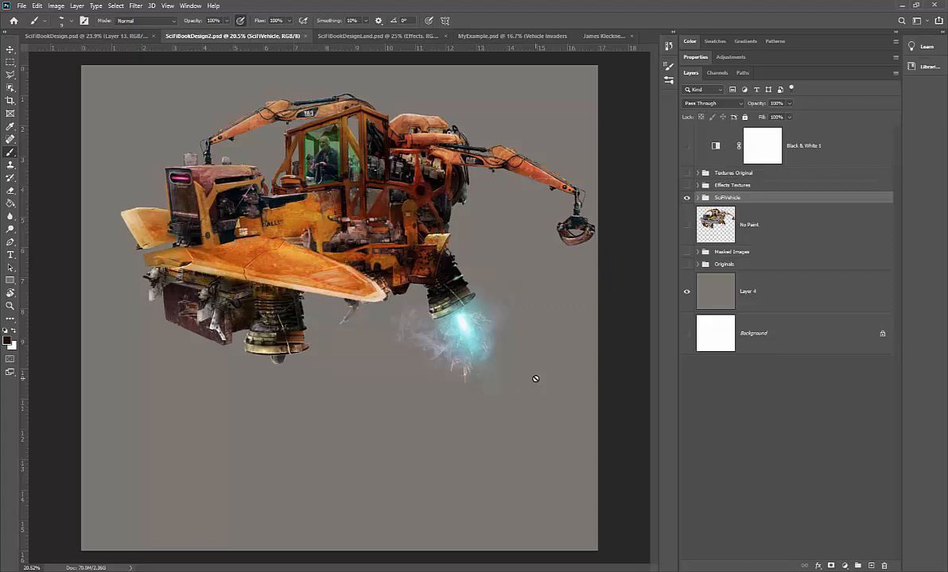
{"action": "left_click", "coordinate": [697, 198]}
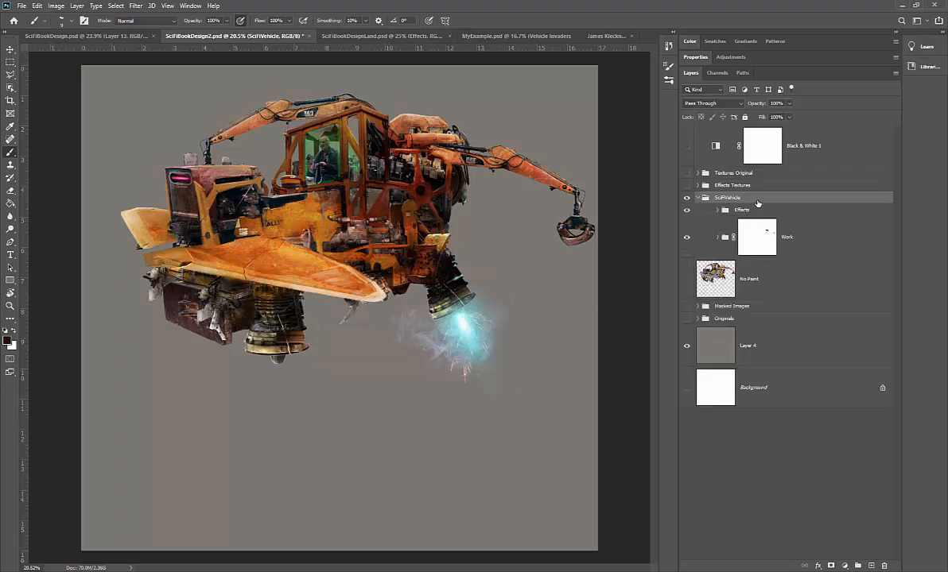
{"action": "left_click", "coordinate": [716, 210]}
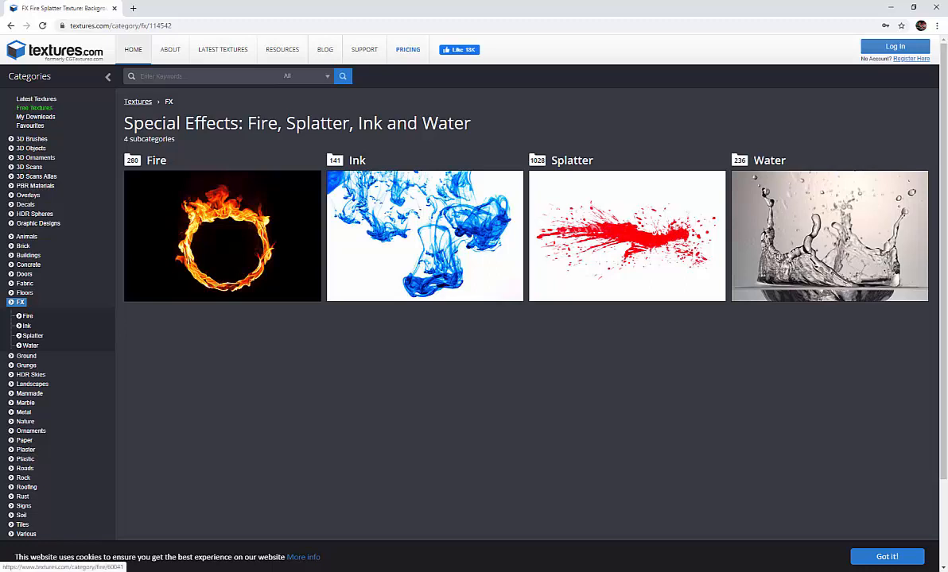
- View the Fire subcategories of the FX textures on textures.com and return to Photoshop
{"action": "left_click", "coordinate": [222, 236]}
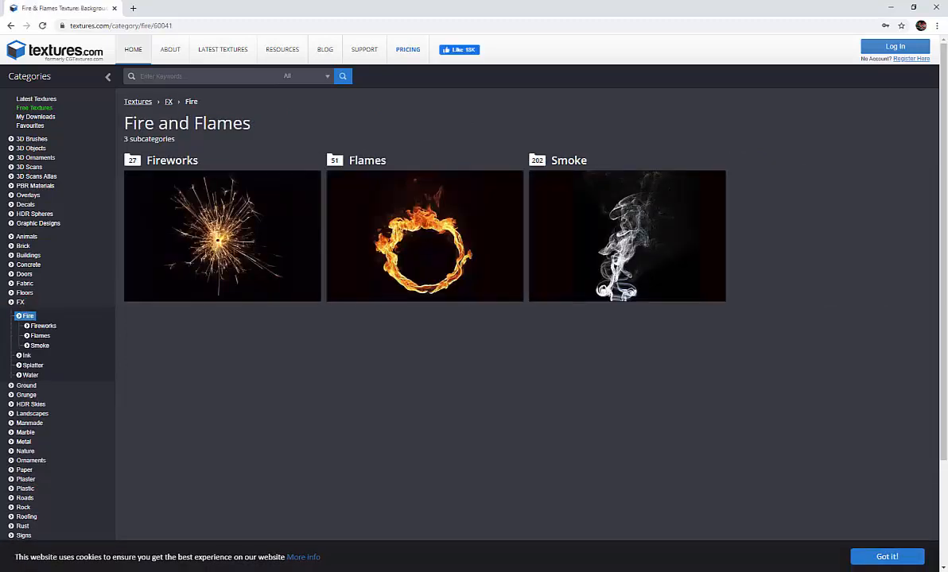
{"action": "key", "text": "alt+Tab"}
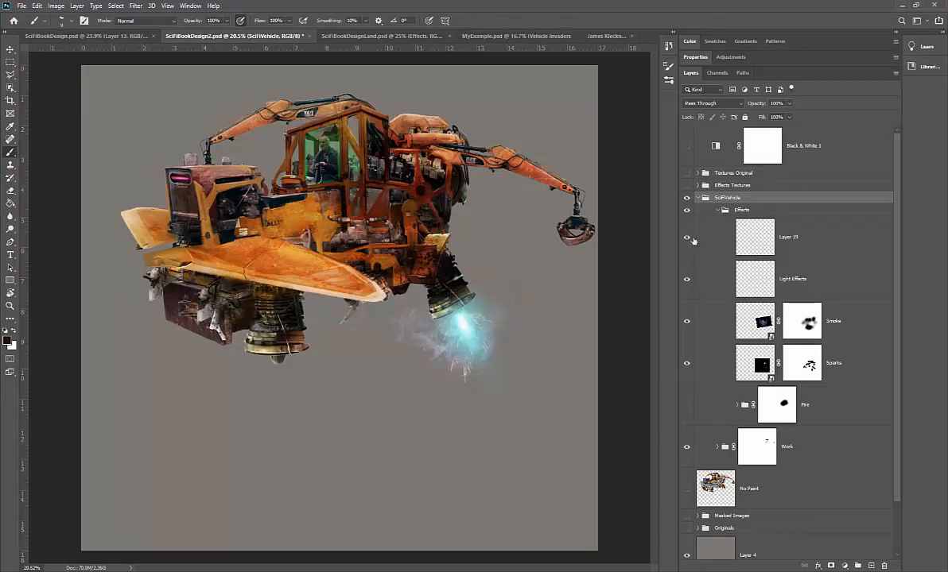
- Hide the Light Effects layer, and show and expand the Fire group
{"action": "left_click", "coordinate": [686, 279]}
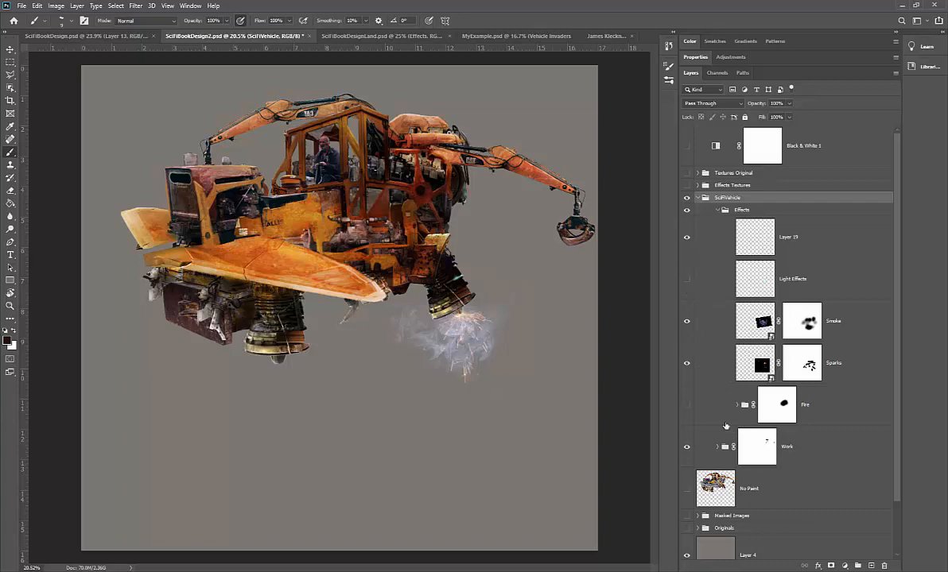
{"action": "left_click", "coordinate": [687, 405]}
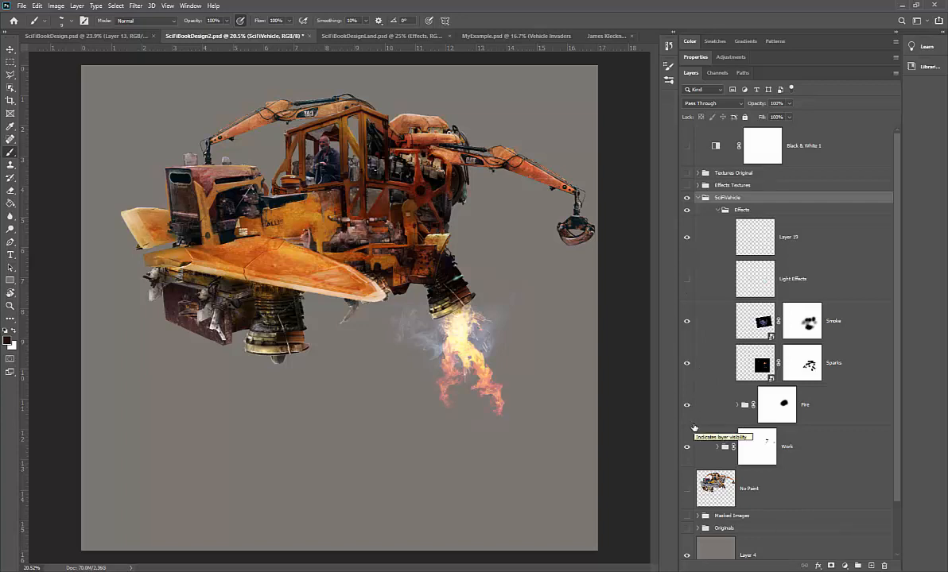
{"action": "left_click", "coordinate": [744, 415]}
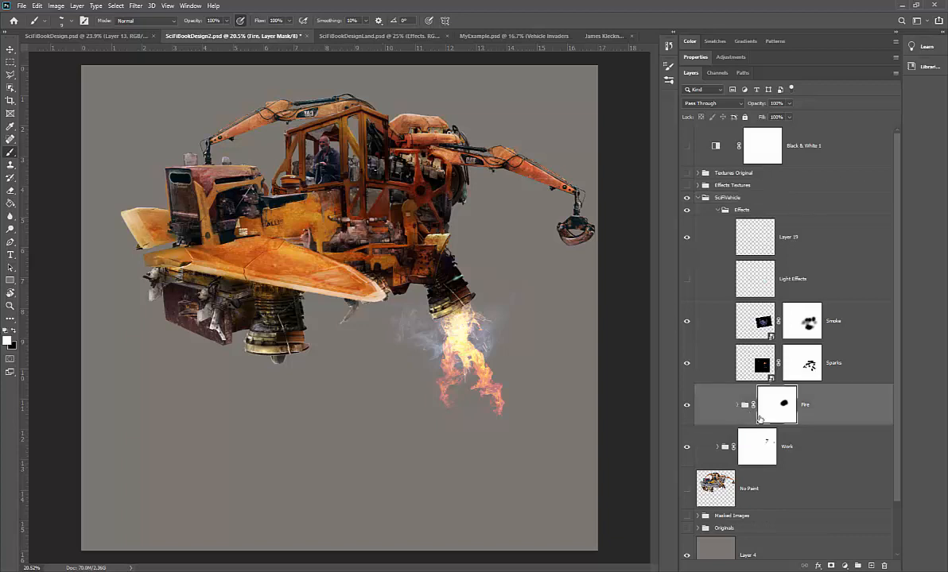
{"action": "left_click", "coordinate": [736, 404]}
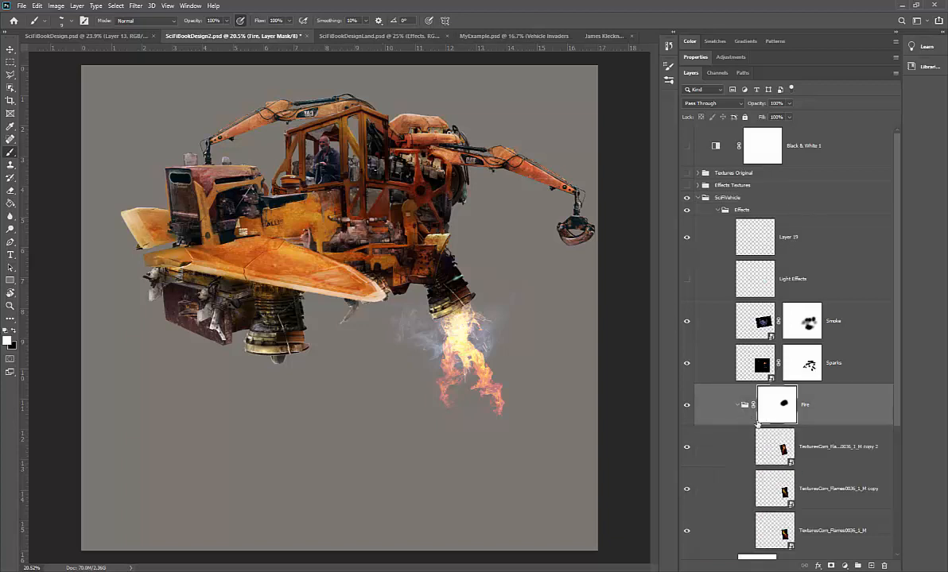
- Preview the topmost flame layer in the Fire group with Normal blending, and restore it to Screen
{"action": "left_click", "coordinate": [799, 452]}
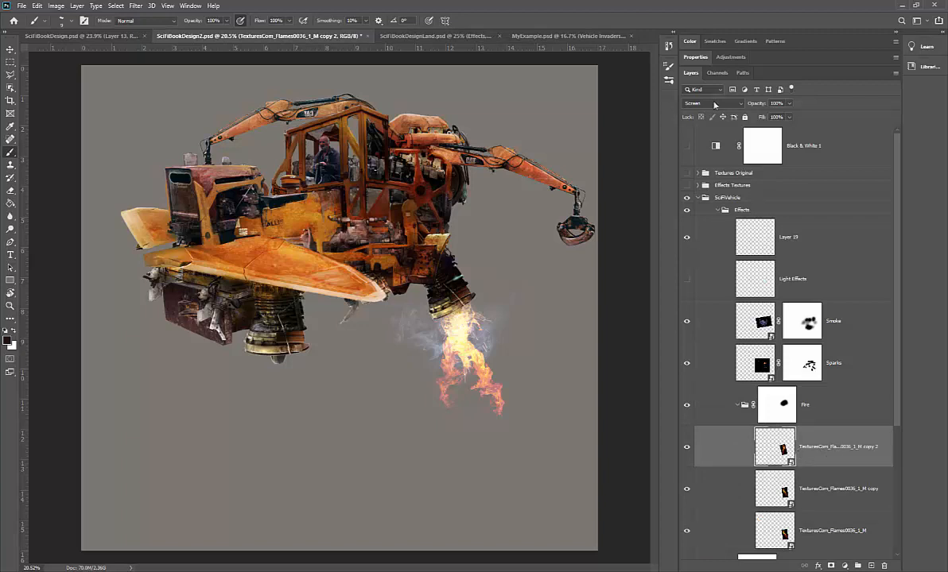
{"action": "left_click", "coordinate": [668, 103]}
{"action": "left_click", "coordinate": [665, 100]}
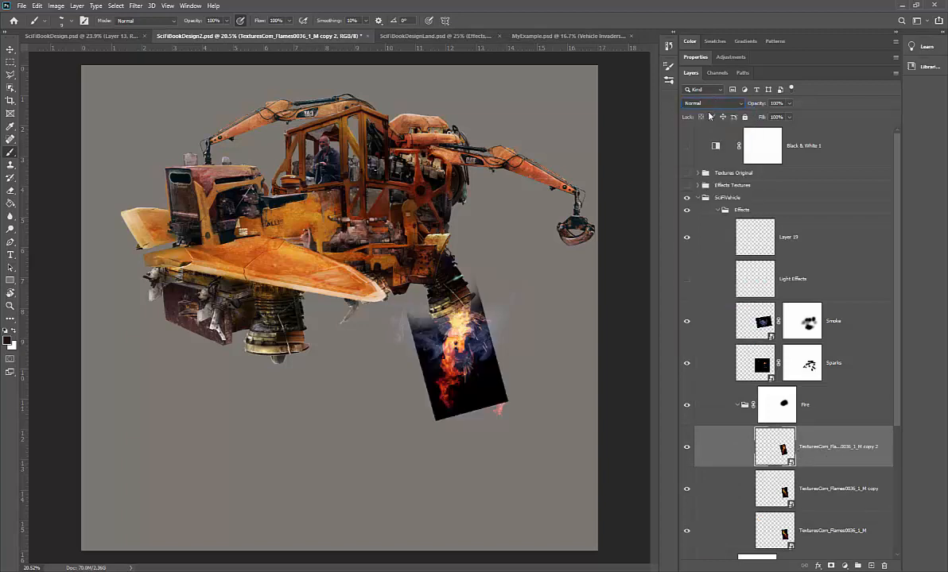
{"action": "left_click", "coordinate": [701, 104]}
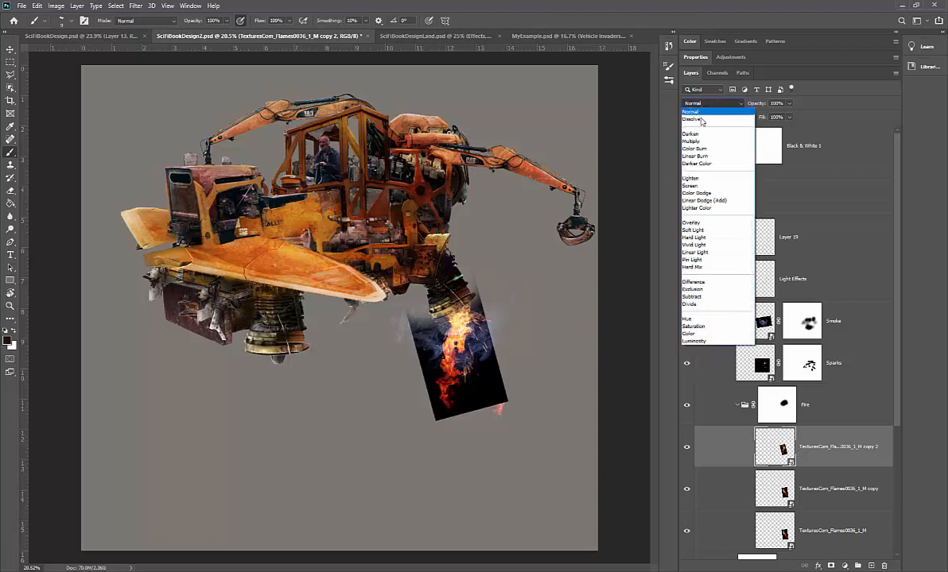
{"action": "left_click", "coordinate": [692, 185]}
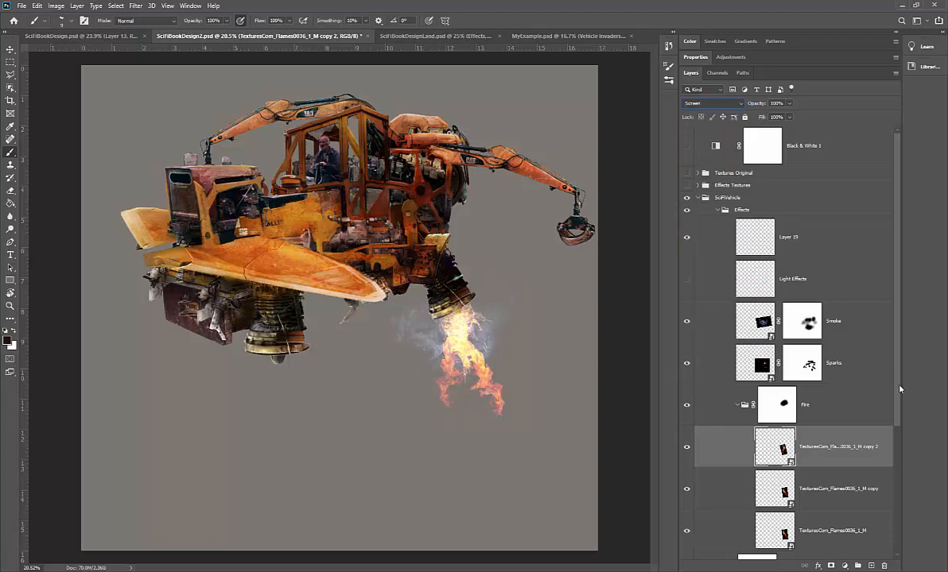
- Collapse the Fire group within the Effects group
{"action": "scroll", "coordinate": [835, 395], "scroll_direction": "down", "scroll_amount": 3}
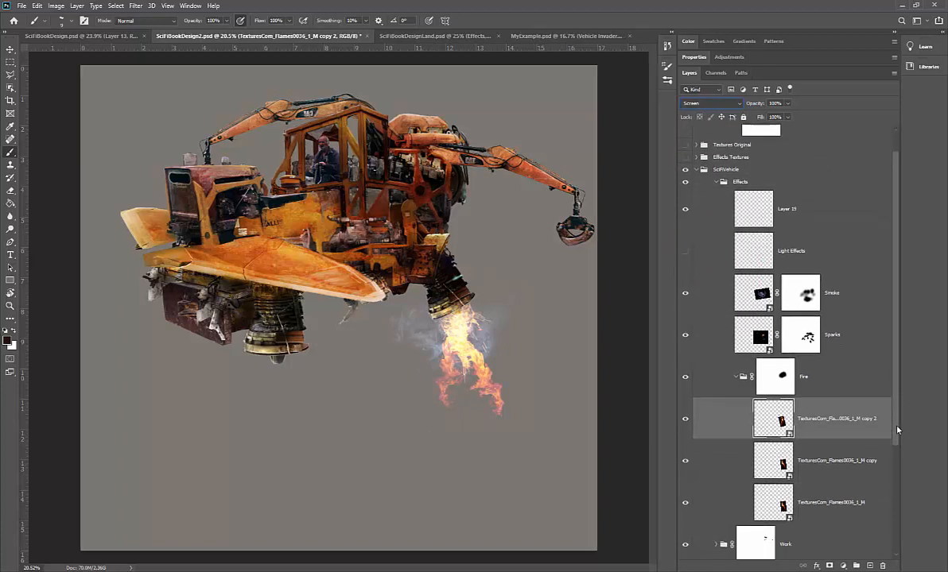
{"action": "scroll", "coordinate": [891, 440], "scroll_direction": "up", "scroll_amount": 1}
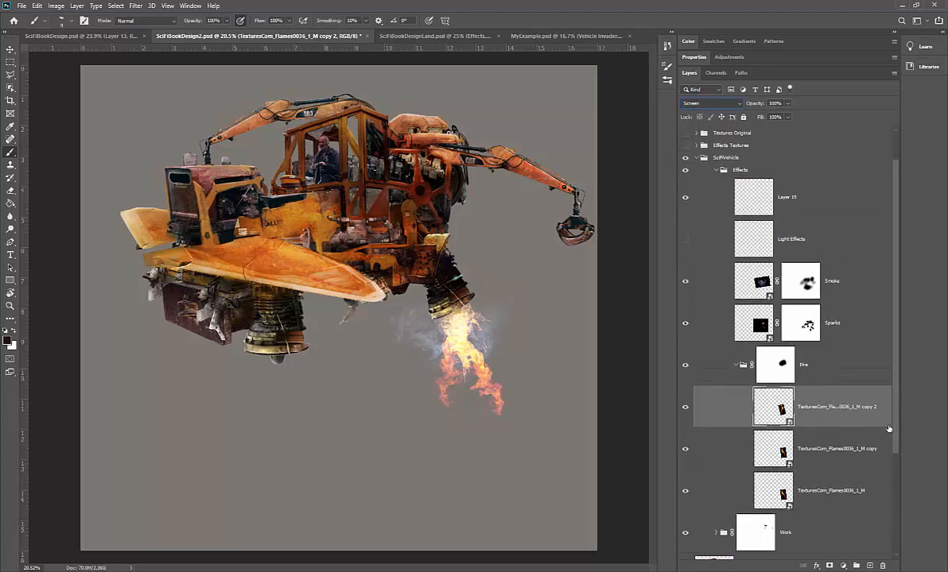
{"action": "left_click", "coordinate": [736, 365]}
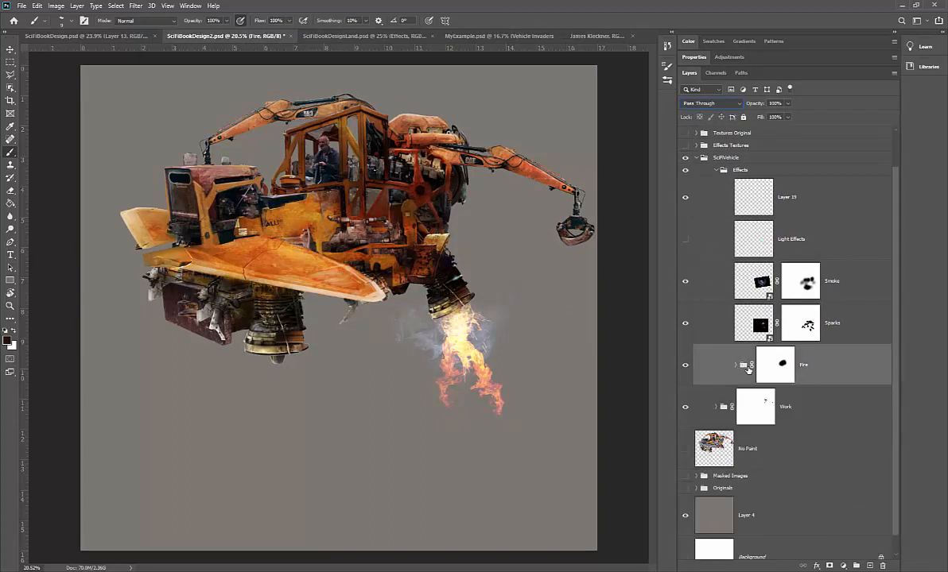
- Disable the Fire group's layer mask to compare the unmasked flames, and enable it again
{"action": "left_click", "coordinate": [783, 365]}
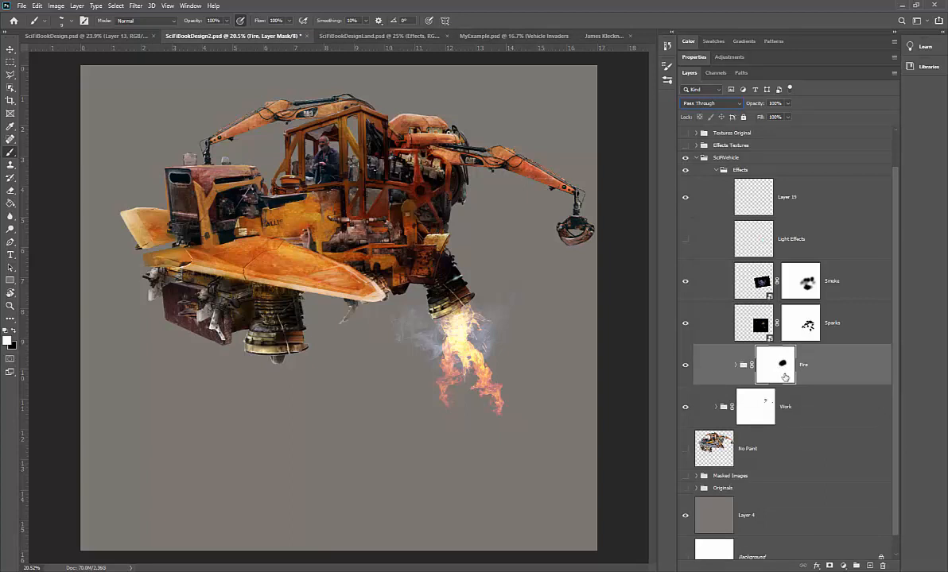
{"action": "left_click", "coordinate": [782, 366], "text": "shift"}
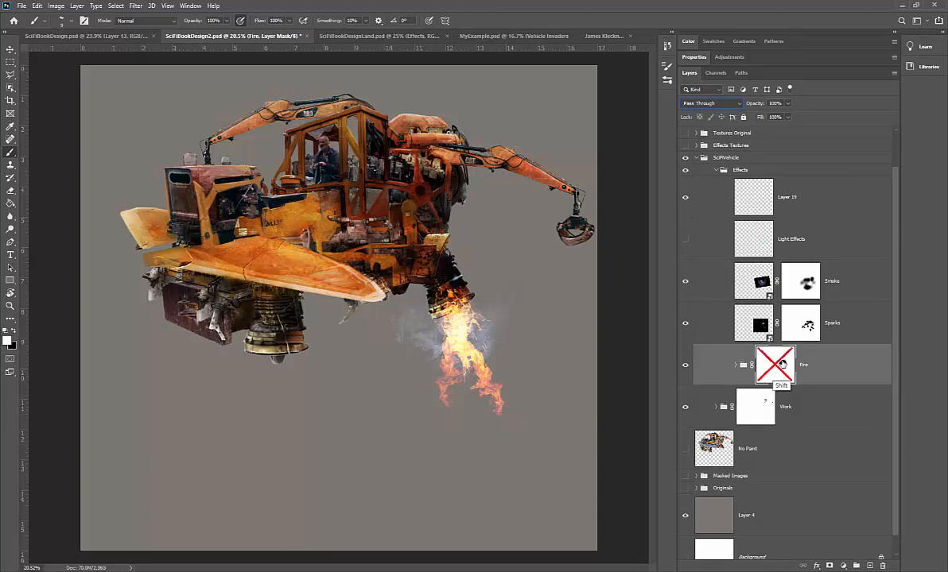
{"action": "left_click", "coordinate": [780, 363], "text": "shift"}
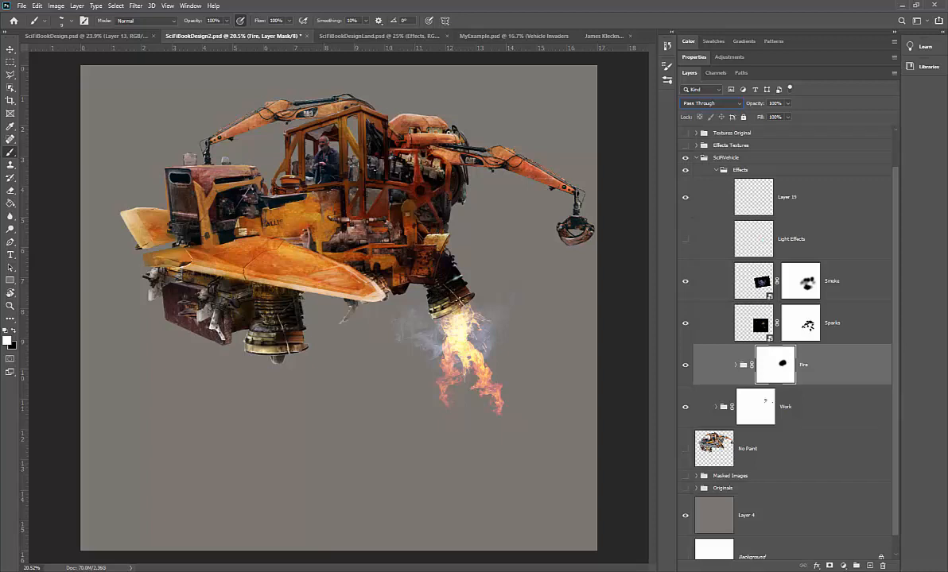
- Hide the Fire group and compare the exhaust with the Smoke layer turned off and on
{"action": "left_click", "coordinate": [686, 365]}
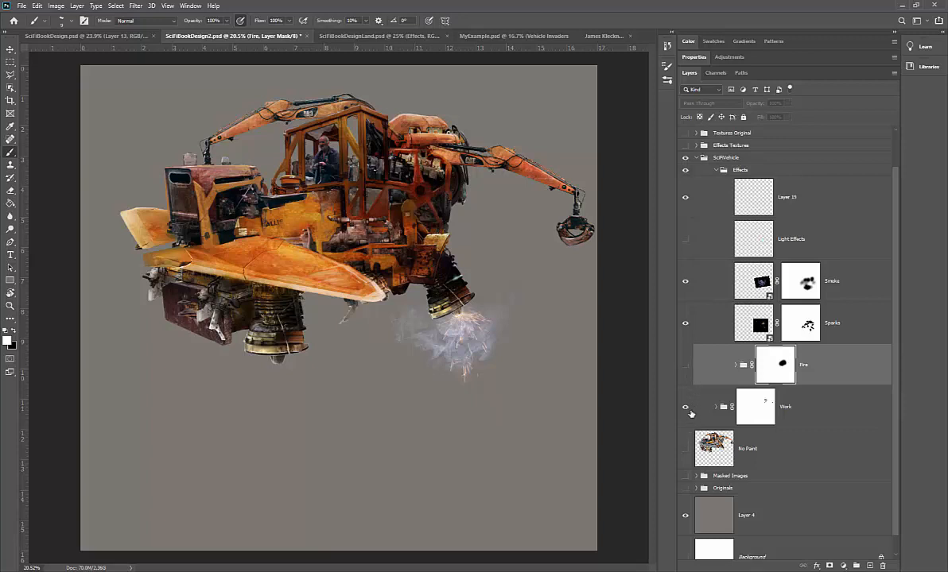
{"action": "left_click", "coordinate": [700, 288]}
{"action": "left_click", "coordinate": [685, 281]}
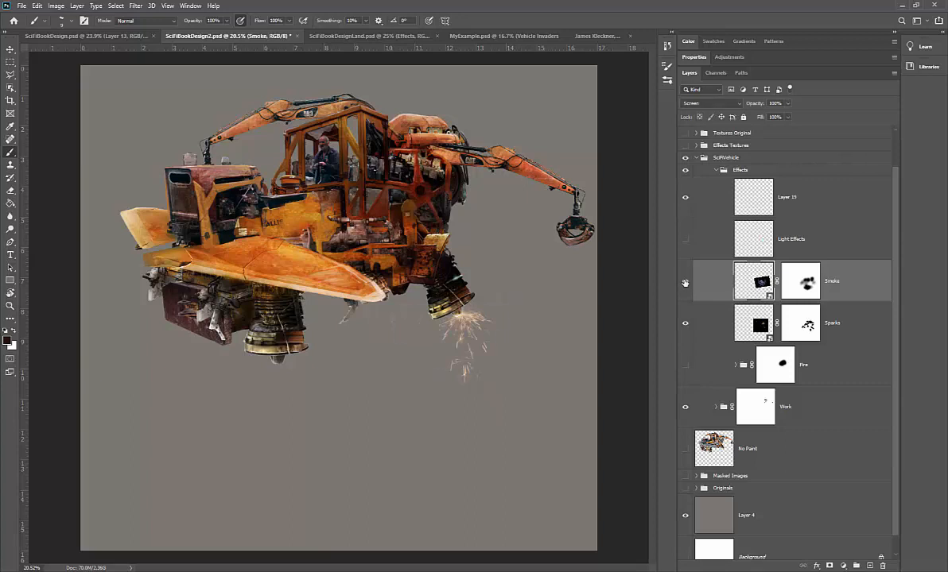
{"action": "left_click", "coordinate": [685, 282]}
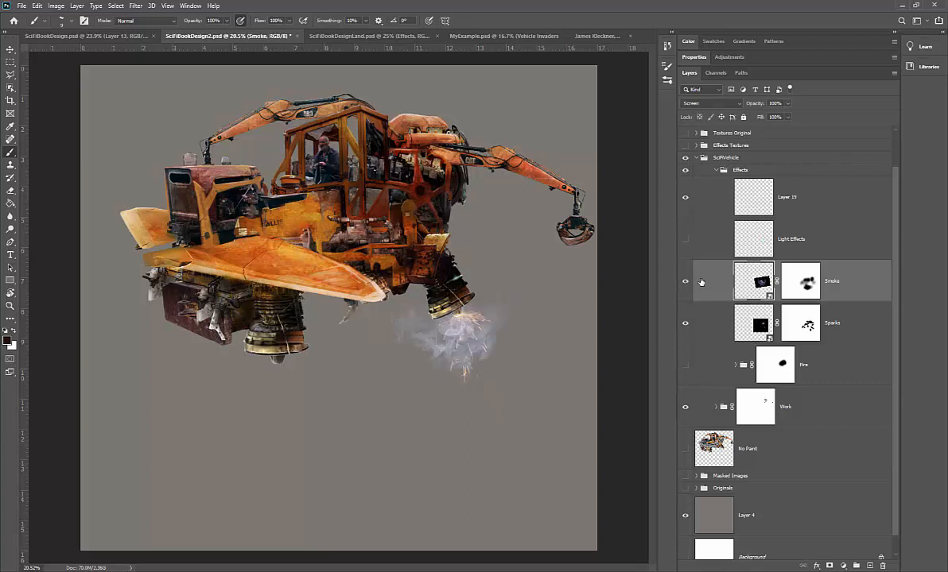
- Preview the Smoke layer with Normal blending, restore it to Screen, and compare it with its layer mask disabled and enabled
{"action": "left_click", "coordinate": [710, 104]}
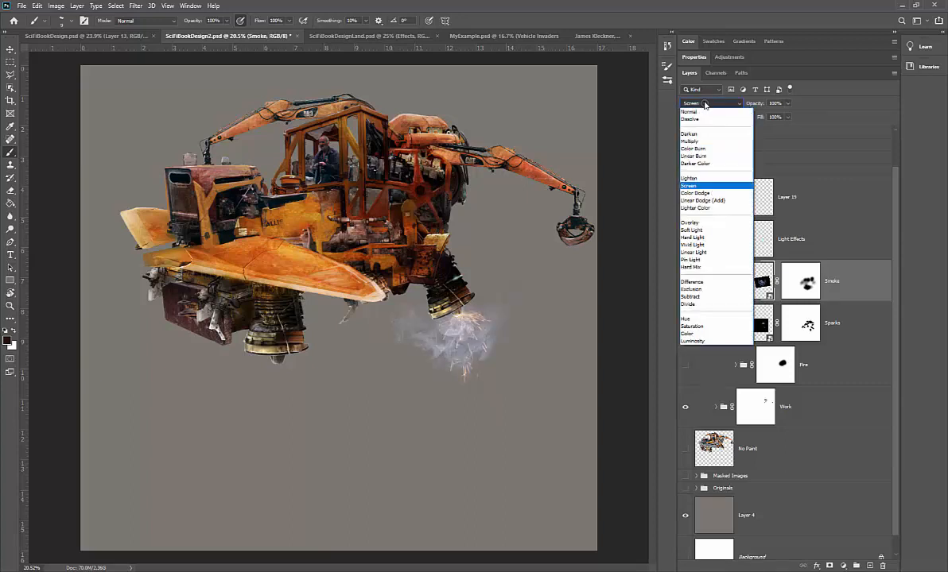
{"action": "left_click", "coordinate": [700, 112]}
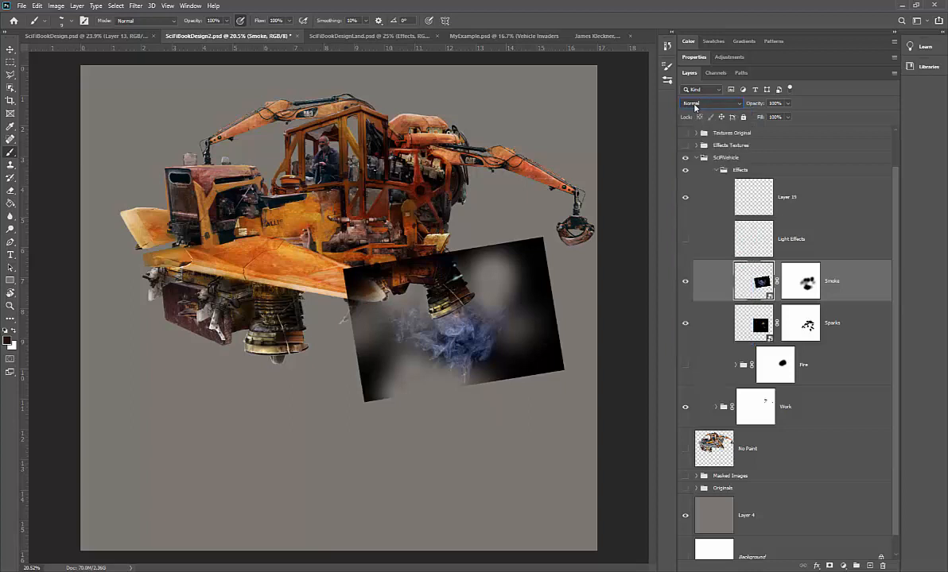
{"action": "left_click", "coordinate": [699, 104]}
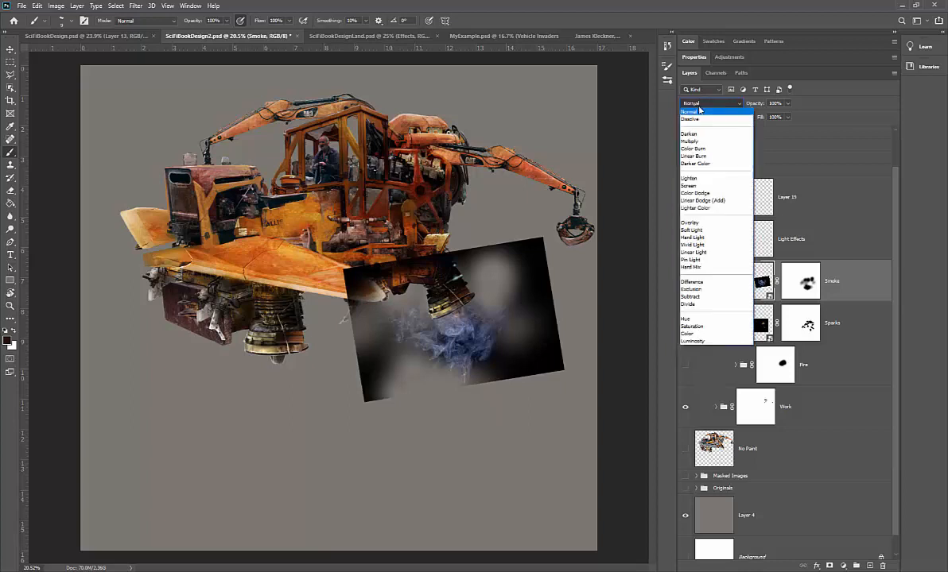
{"action": "left_click", "coordinate": [692, 186]}
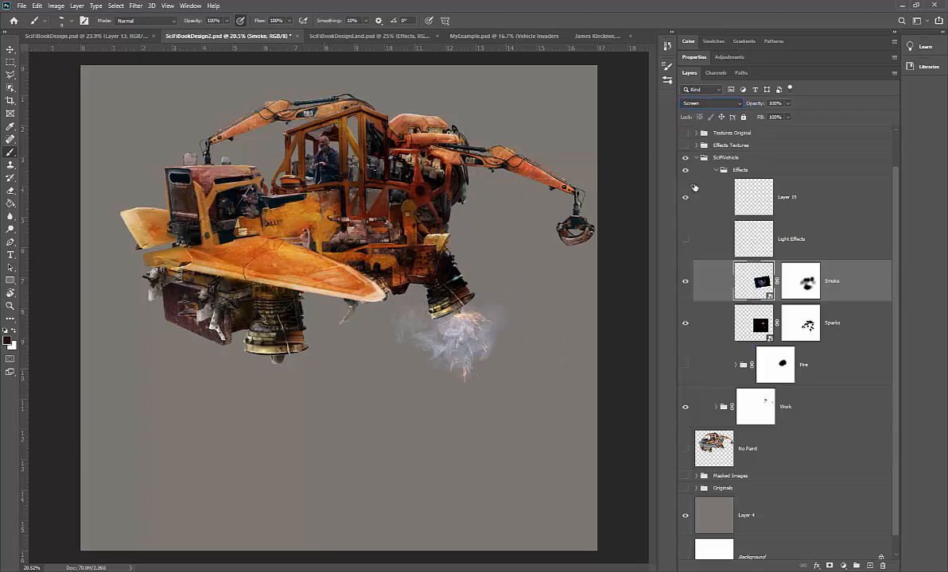
{"action": "left_click", "coordinate": [799, 282], "text": "shift"}
{"action": "left_click", "coordinate": [799, 282], "text": "shift"}
- Hide the Smoke layer and inspect Sparks unmasked in Normal blending, then restore its Screen blending and layer mask
{"action": "left_click", "coordinate": [684, 281]}
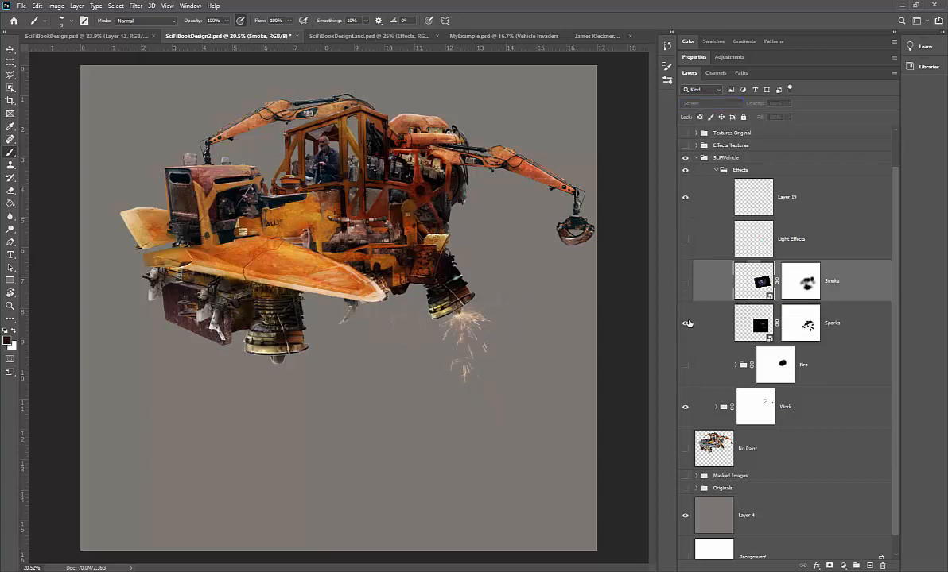
{"action": "left_click", "coordinate": [796, 326], "text": "shift"}
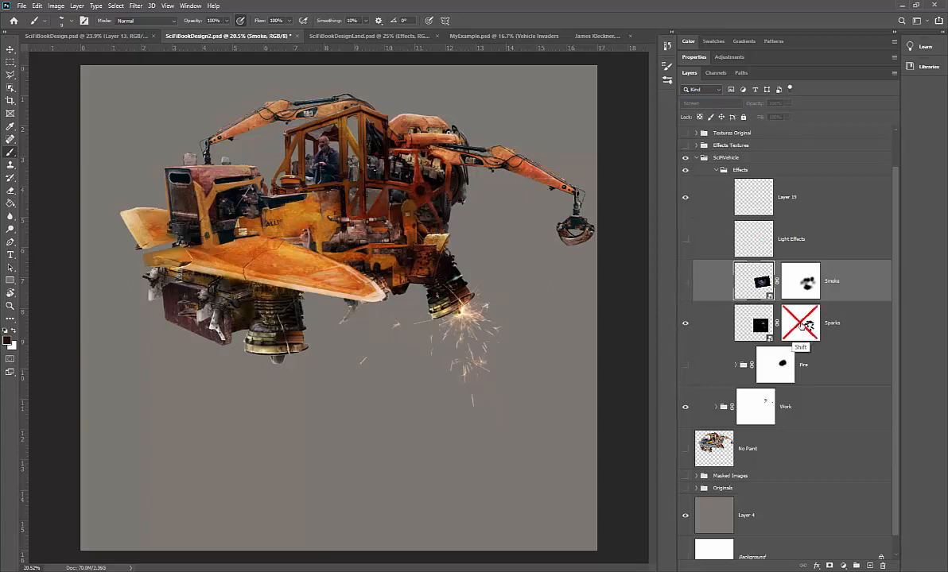
{"action": "left_click", "coordinate": [717, 321]}
{"action": "left_click", "coordinate": [703, 104]}
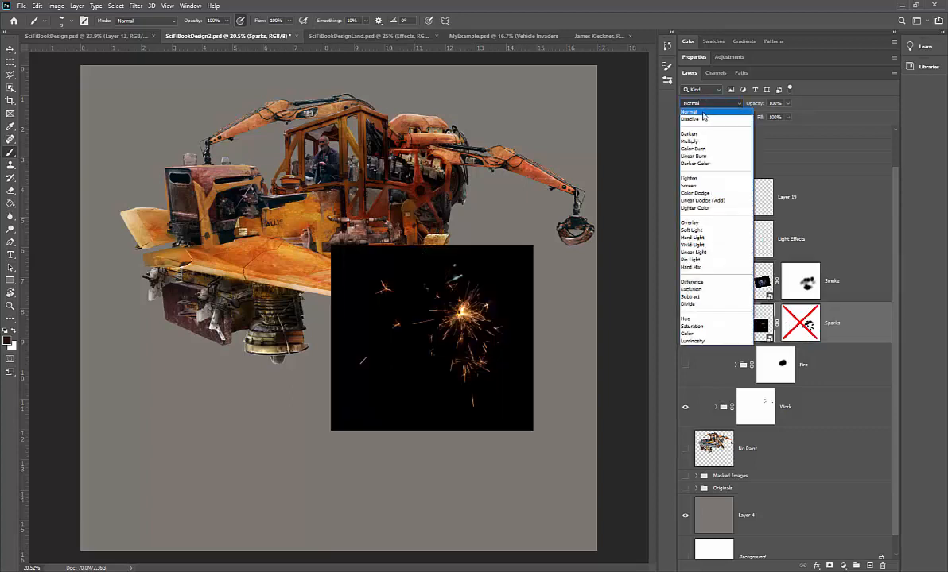
{"action": "left_click", "coordinate": [703, 114]}
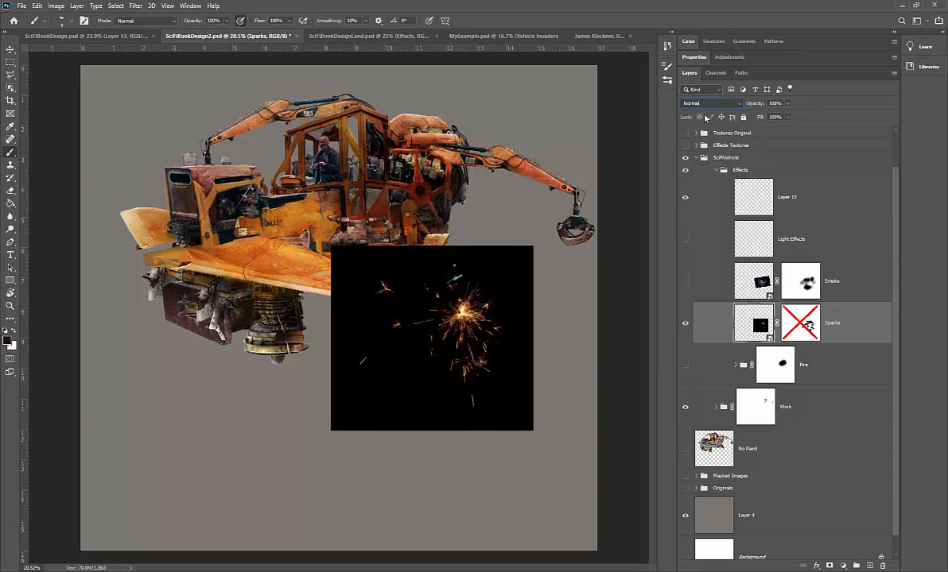
{"action": "left_click", "coordinate": [694, 104]}
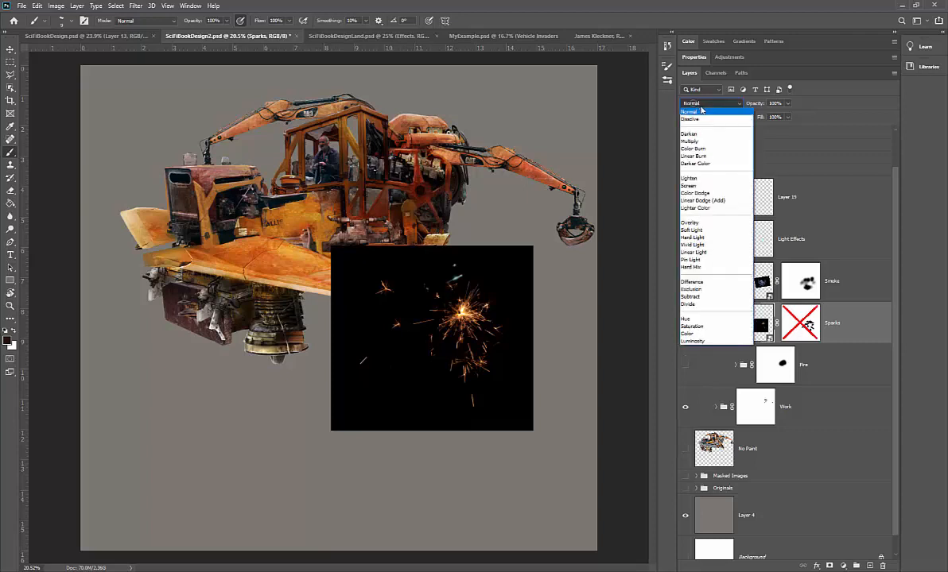
{"action": "left_click", "coordinate": [700, 188]}
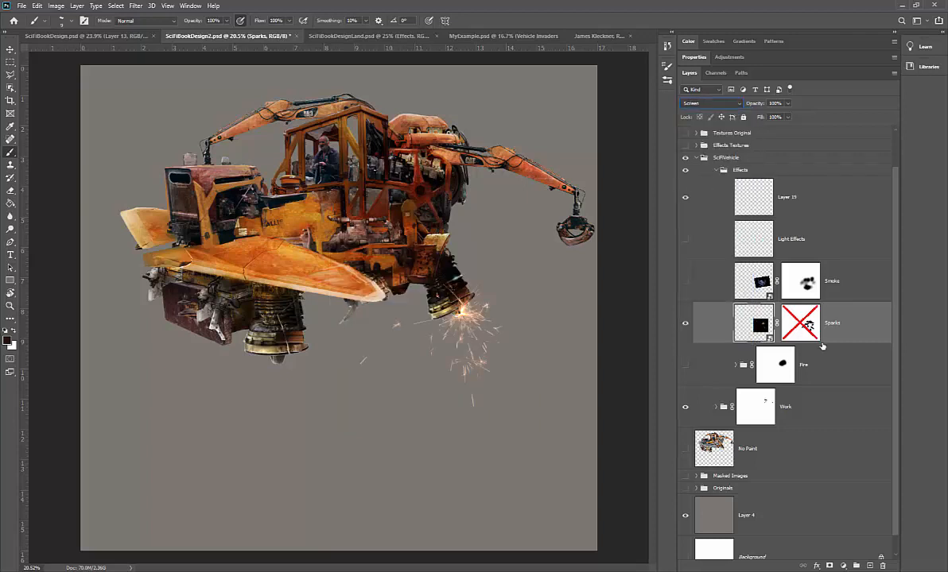
{"action": "left_click", "coordinate": [804, 326], "text": "shift"}
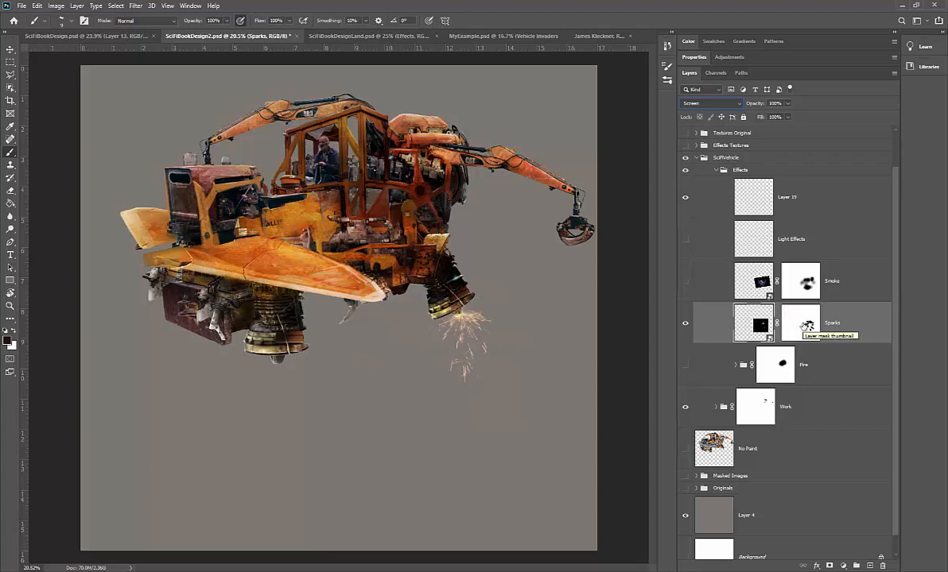
- Show the Light Effects and Smoke layers, and make Light Effects the active layer
{"action": "left_click", "coordinate": [684, 238]}
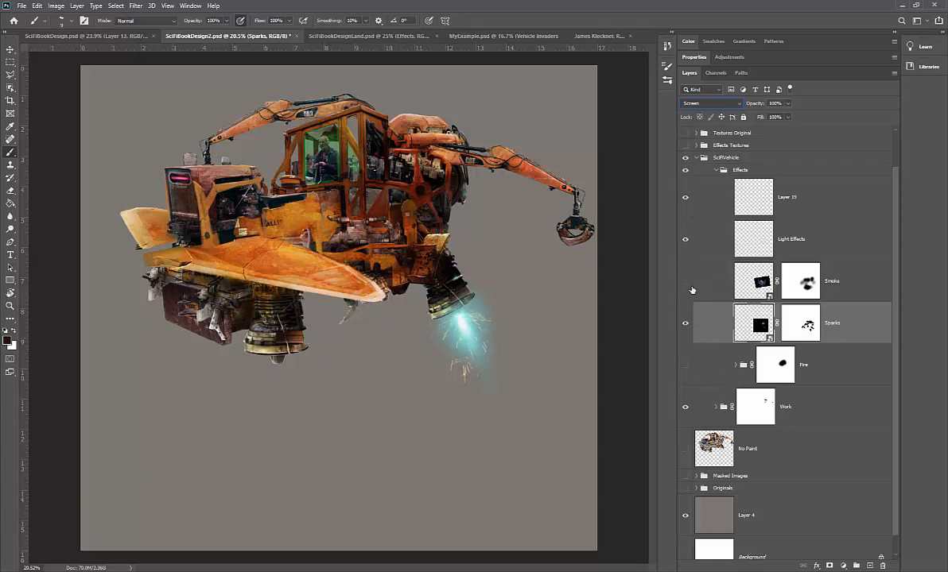
{"action": "left_click", "coordinate": [685, 280]}
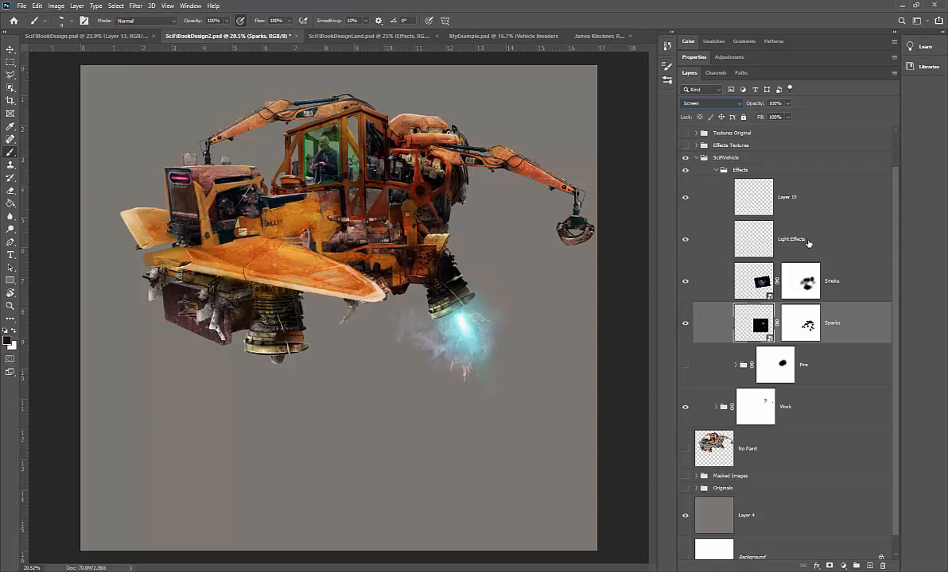
{"action": "left_click", "coordinate": [754, 228]}
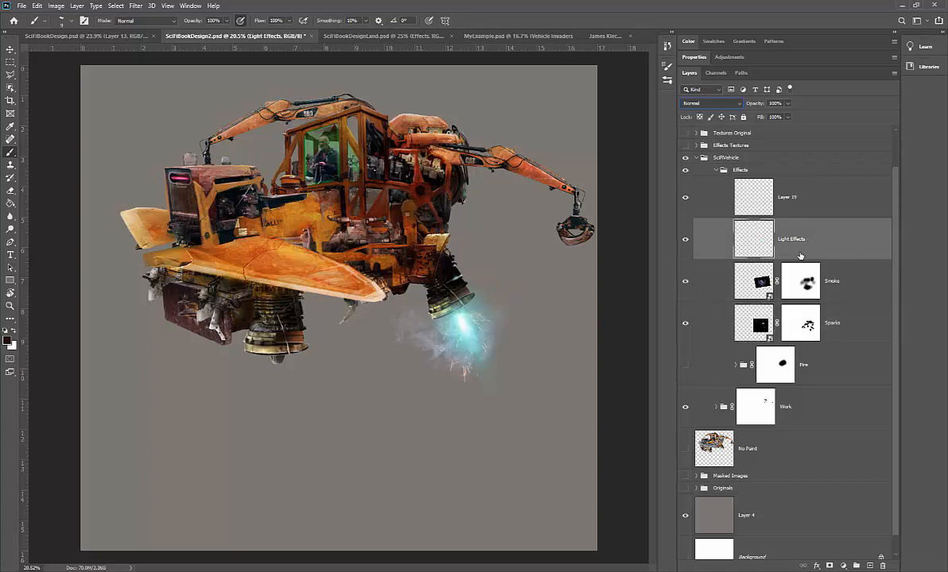
- Compare the vehicle's glows, including the green light around the cab, with the Light Effects layer turned off and on
{"action": "left_click", "coordinate": [686, 240]}
{"action": "left_click", "coordinate": [686, 241]}
{"action": "left_click", "coordinate": [10, 305]}
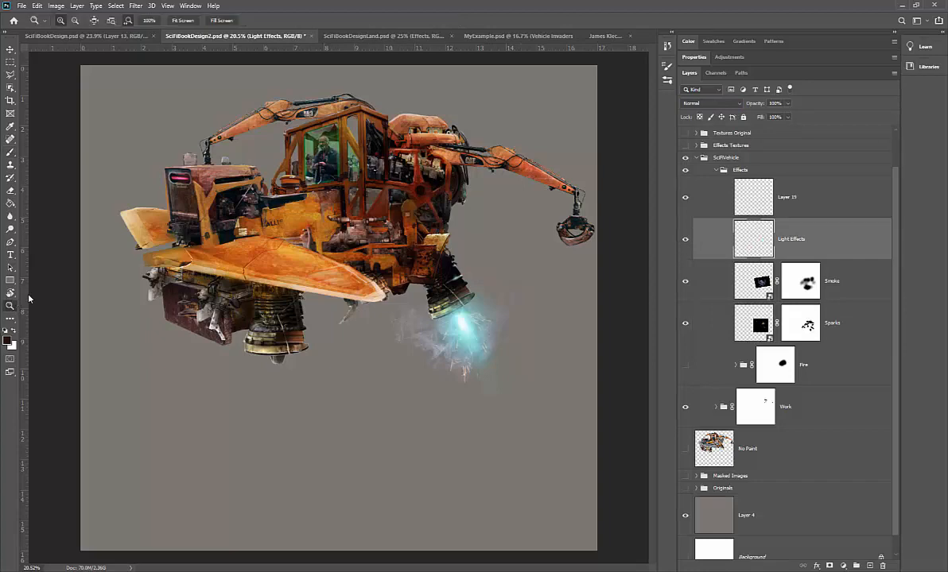
{"action": "left_click_drag", "start_coordinate": [311, 134], "coordinate": [331, 147]}
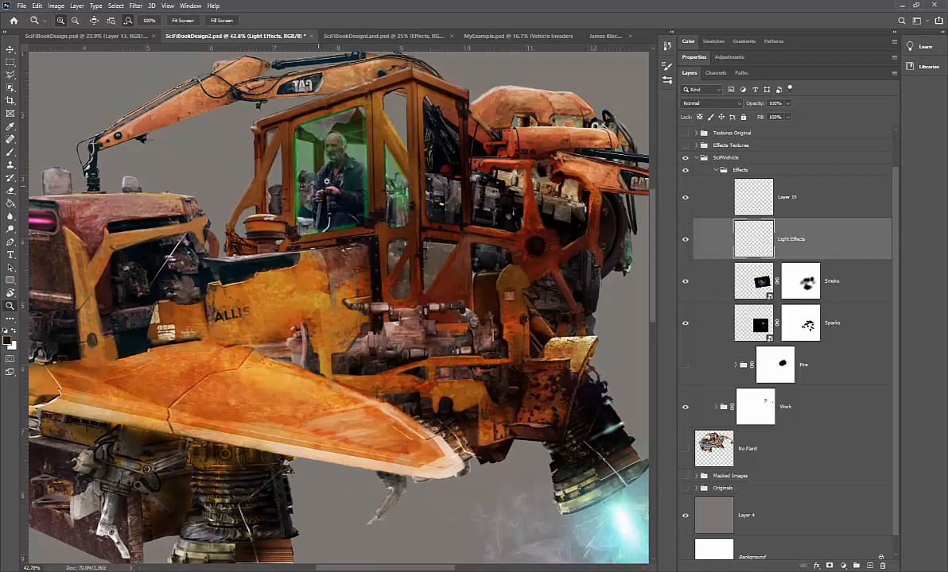
{"action": "left_click", "coordinate": [686, 240]}
{"action": "left_click", "coordinate": [685, 240]}
{"action": "left_click_drag", "start_coordinate": [342, 224], "coordinate": [307, 228]}
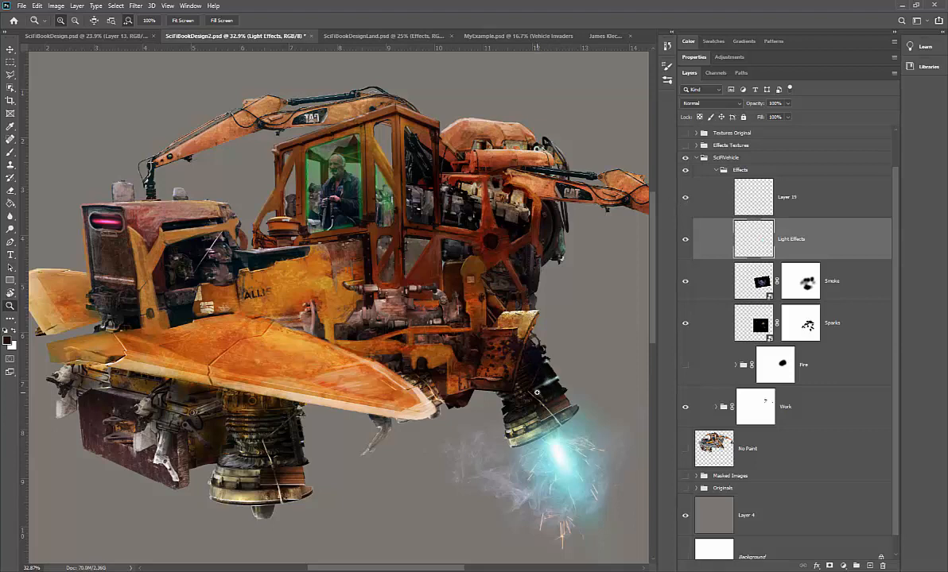
{"action": "scroll", "coordinate": [495, 428], "scroll_direction": "down", "scroll_amount": 2}
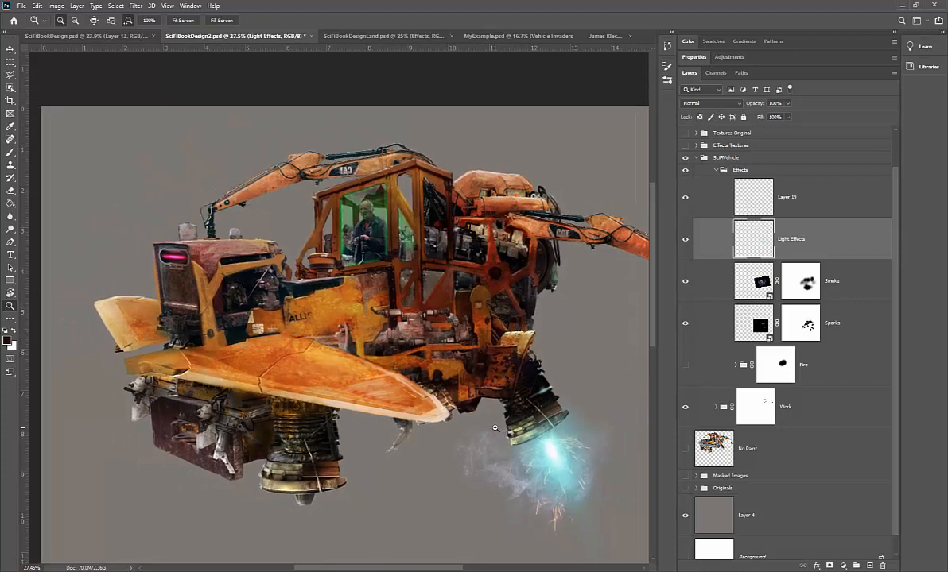
- Choose the Brush tool with the soft round 30 px tip and enlarge the brush to 300 px
{"action": "left_click", "coordinate": [12, 151]}
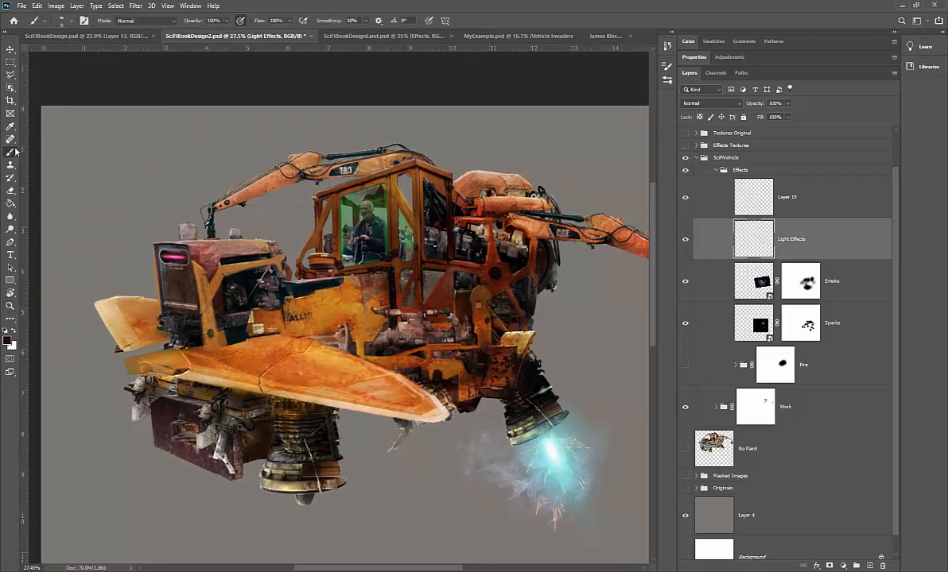
{"action": "left_click", "coordinate": [667, 66]}
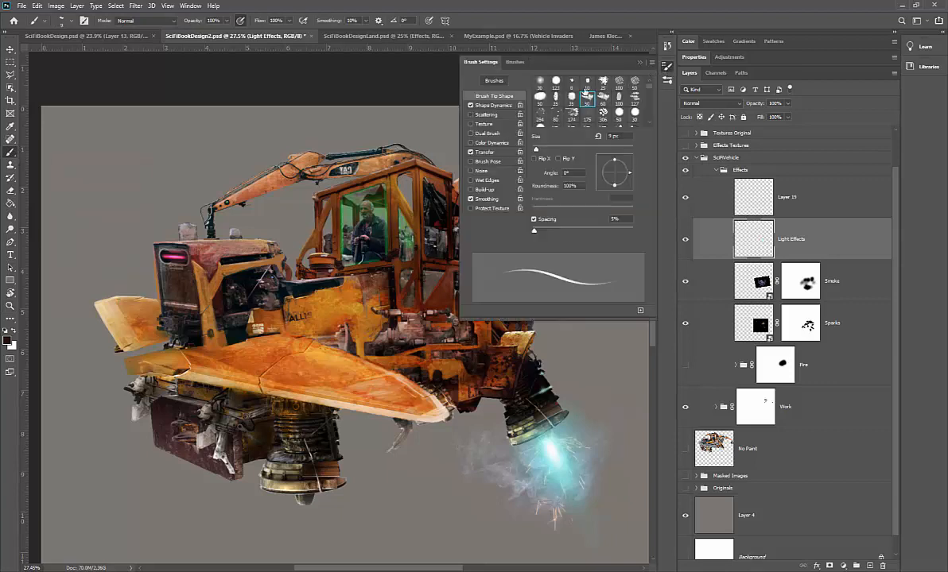
{"action": "left_click", "coordinate": [540, 81]}
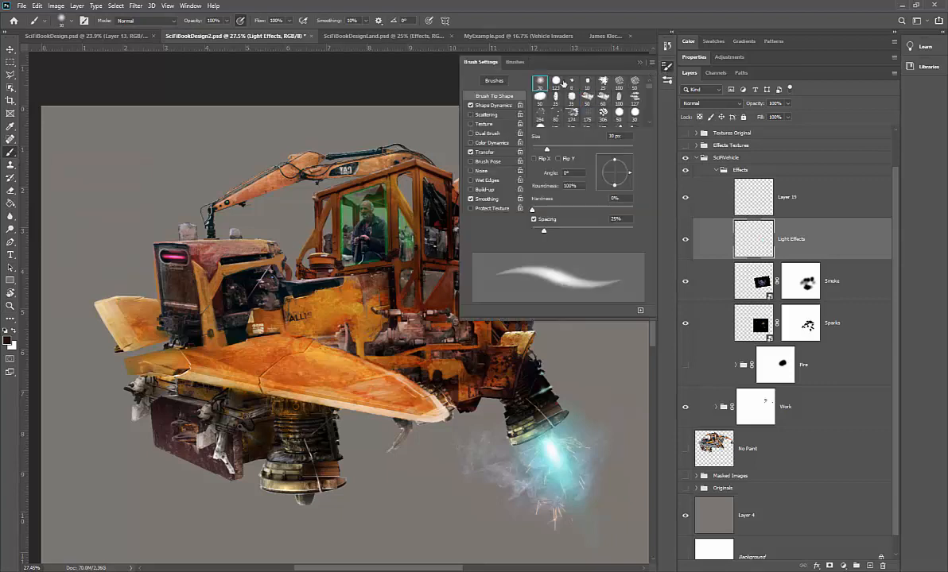
{"action": "left_click", "coordinate": [640, 64]}
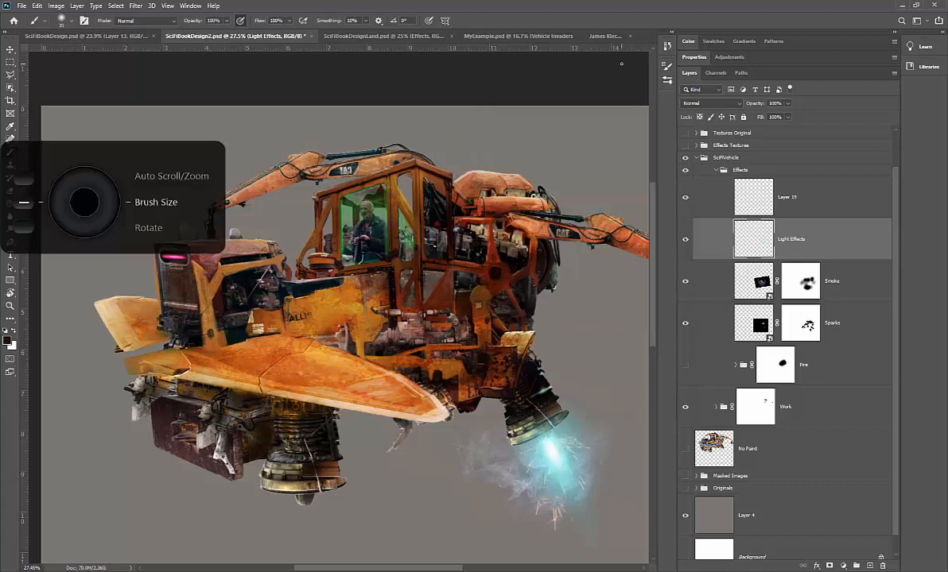
{"action": "key", "text": "bracketright"}
{"action": "key", "text": "bracketright"}
{"action": "key", "text": "bracketright"}
{"action": "key", "text": "bracketright"}
{"action": "key", "text": "bracketright"}
{"action": "key", "text": "bracketright"}
{"action": "key", "text": "bracketright"}
{"action": "key", "text": "bracketright"}
{"action": "key", "text": "bracketright"}
{"action": "key", "text": "bracketright"}
{"action": "key", "text": "bracketright"}
{"action": "key", "text": "bracketright"}
{"action": "key", "text": "bracketright"}
{"action": "key", "text": "bracketright"}
{"action": "key", "text": "bracketright"}
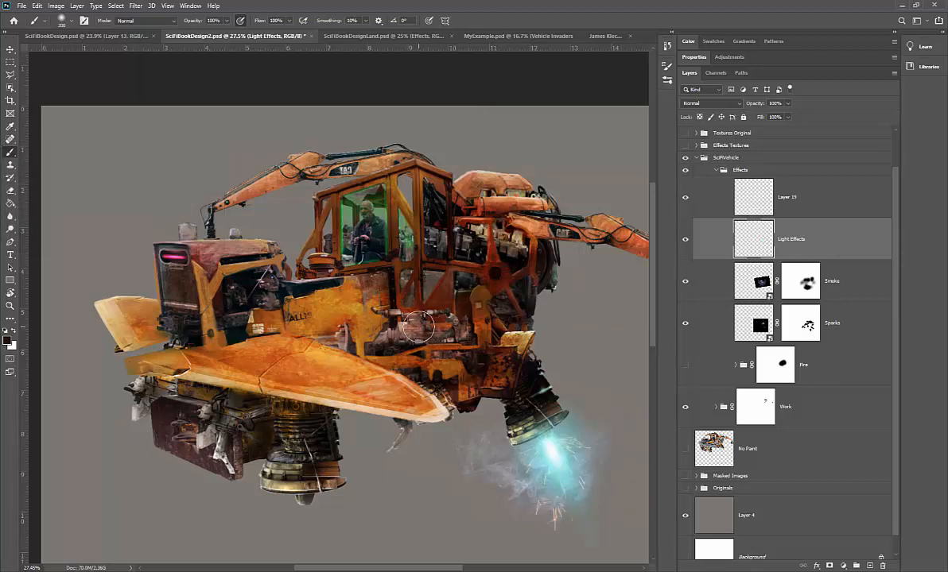
- Set the brush opacity to 22% and its painting mode to Color Dodge
{"action": "left_click", "coordinate": [226, 21]}
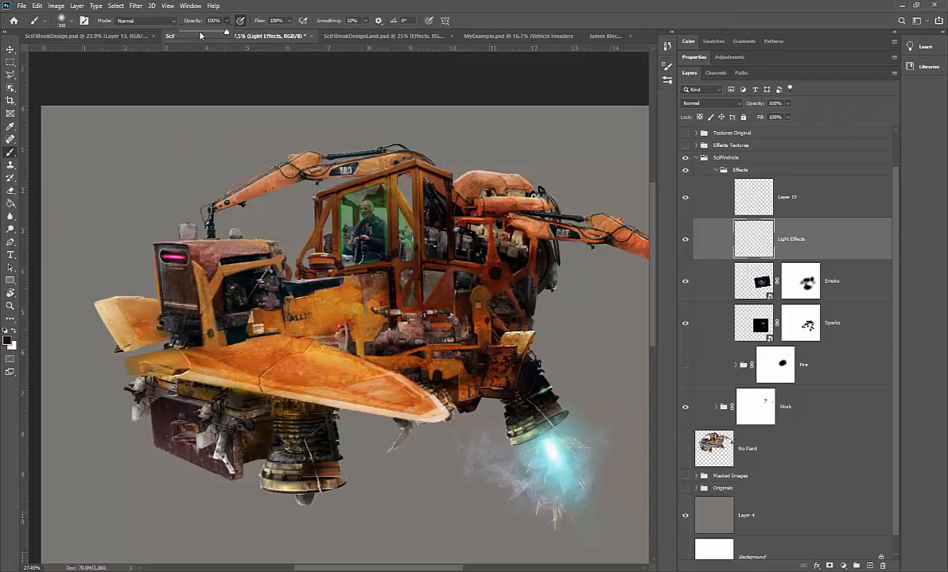
{"action": "left_click_drag", "start_coordinate": [199, 34], "coordinate": [190, 32]}
{"action": "left_click", "coordinate": [165, 22]}
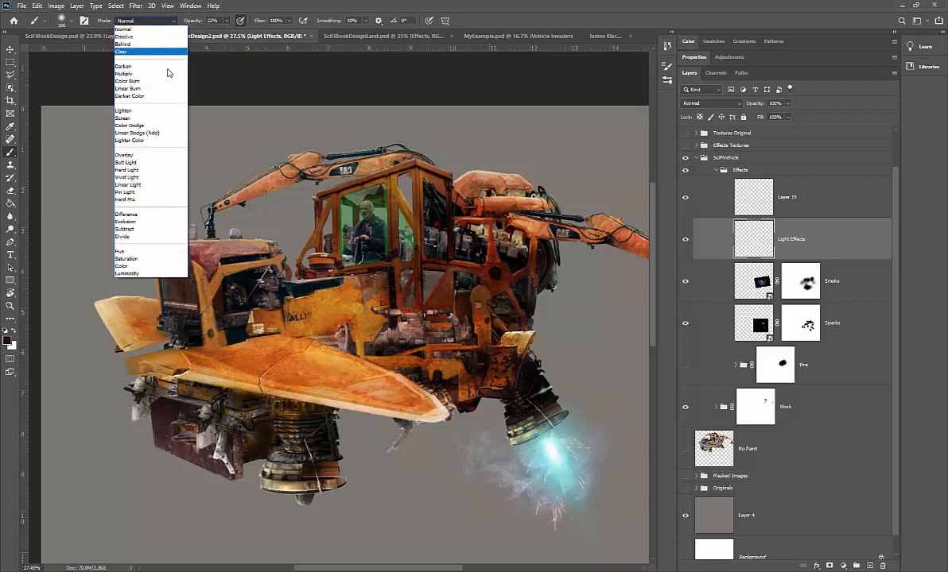
{"action": "left_click", "coordinate": [156, 126]}
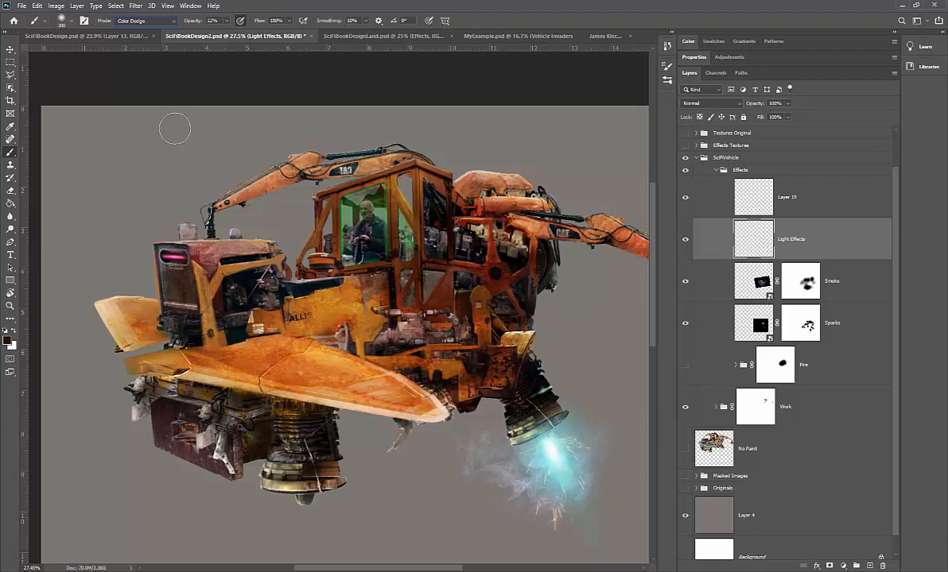
- Sample the light cyan of the right thruster's glow and paint a wide, soft exhaust glow beneath the left thruster
{"action": "left_click", "coordinate": [563, 443], "text": "alt"}
{"action": "left_click", "coordinate": [690, 41]}
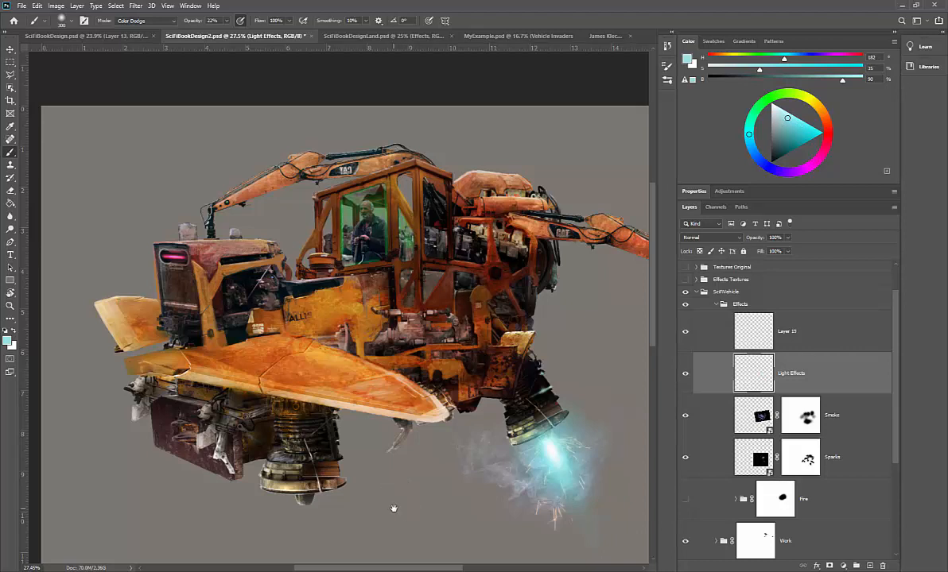
{"action": "left_click_drag", "start_coordinate": [394, 512], "coordinate": [398, 387]}
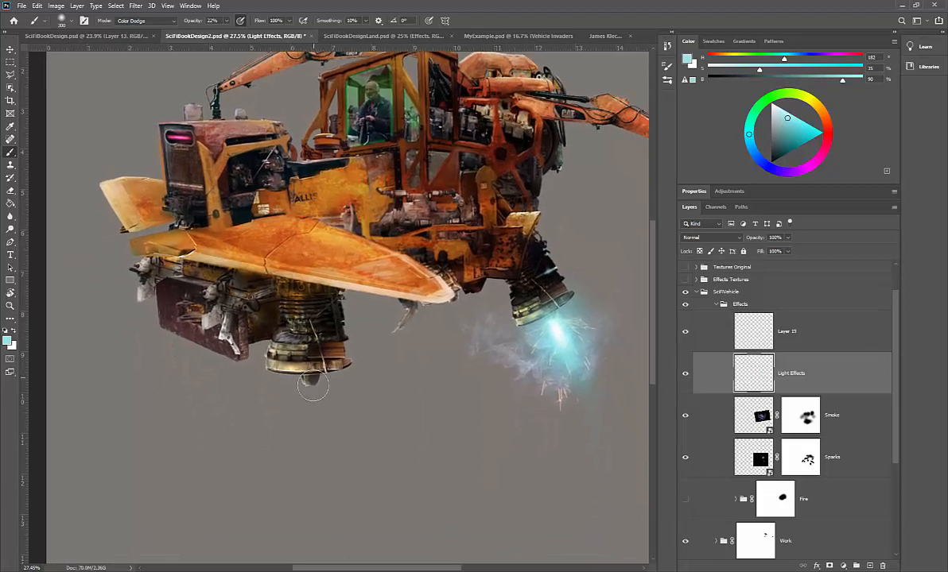
{"action": "key", "text": "bracketright"}
{"action": "key", "text": "bracketright"}
{"action": "key", "text": "bracketright"}
{"action": "key", "text": "bracketright"}
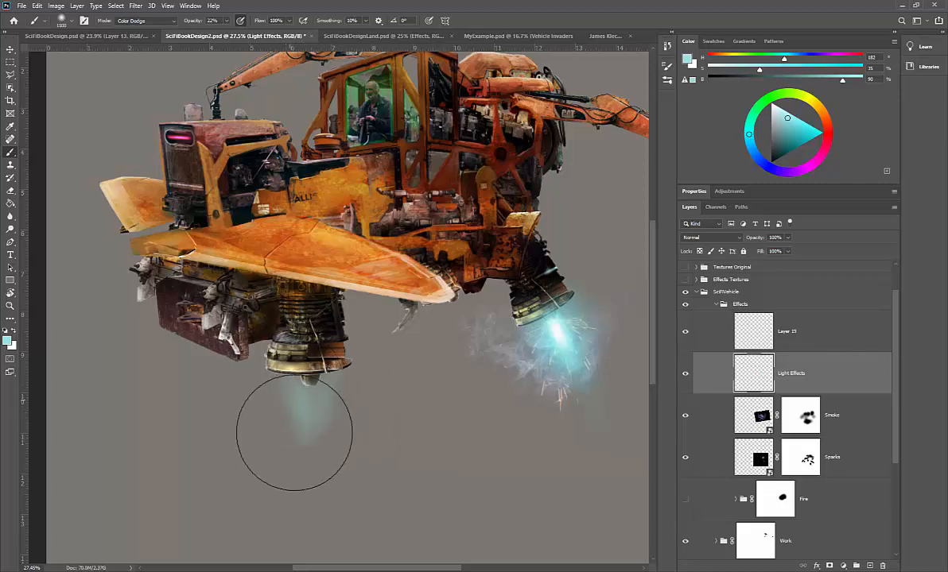
{"action": "left_click_drag", "start_coordinate": [315, 408], "coordinate": [307, 480]}
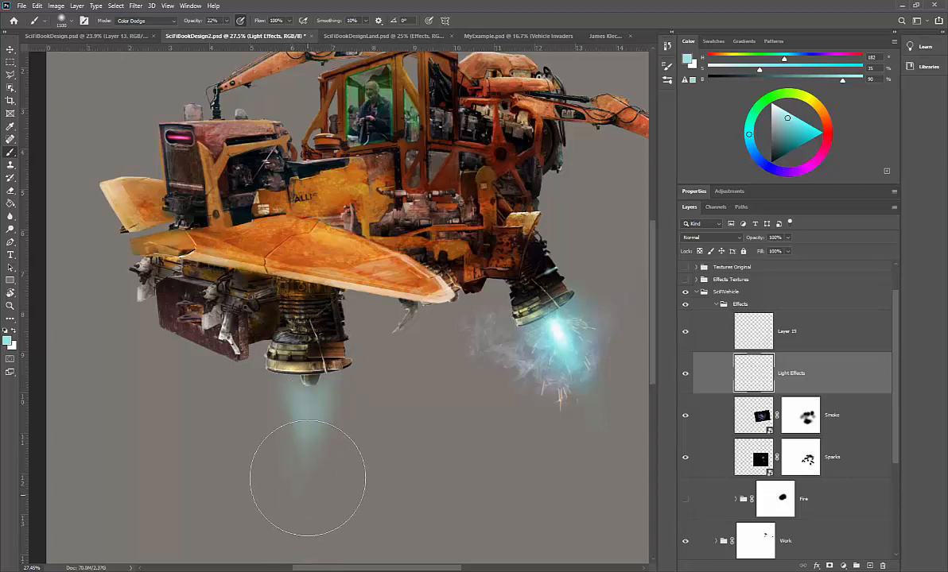
- Paint a brighter, narrower core into the left thruster's glow with progressively smaller brush sizes
{"action": "key", "text": "bracketleft"}
{"action": "key", "text": "bracketleft"}
{"action": "key", "text": "bracketleft"}
{"action": "key", "text": "bracketleft"}
{"action": "key", "text": "bracketleft"}
{"action": "key", "text": "bracketleft"}
{"action": "key", "text": "bracketleft"}
{"action": "mouse_move", "coordinate": [309, 413]}
{"action": "left_mouse_down"}
{"action": "mouse_move", "coordinate": [309, 379]}
{"action": "mouse_move", "coordinate": [308, 458]}
{"action": "mouse_move", "coordinate": [306, 378]}
{"action": "mouse_move", "coordinate": [308, 465]}
{"action": "mouse_move", "coordinate": [310, 382]}
{"action": "mouse_move", "coordinate": [301, 423]}
{"action": "left_mouse_up"}
{"action": "key", "text": "bracketleft"}
{"action": "key", "text": "bracketleft"}
{"action": "key", "text": "bracketleft"}
{"action": "key", "text": "bracketleft"}
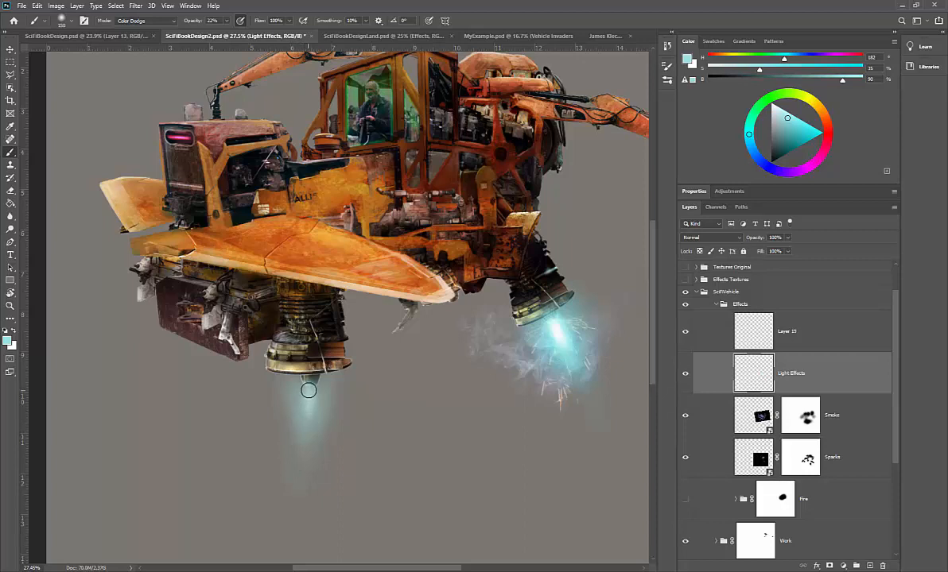
{"action": "mouse_move", "coordinate": [308, 388]}
{"action": "left_mouse_down"}
{"action": "mouse_move", "coordinate": [310, 421]}
{"action": "mouse_move", "coordinate": [307, 385]}
{"action": "mouse_move", "coordinate": [307, 404]}
{"action": "left_mouse_up"}
- Sample a pale cyan from the left thruster's glow and build up the light around its core with a larger brush
{"action": "left_click", "coordinate": [308, 398], "text": "alt"}
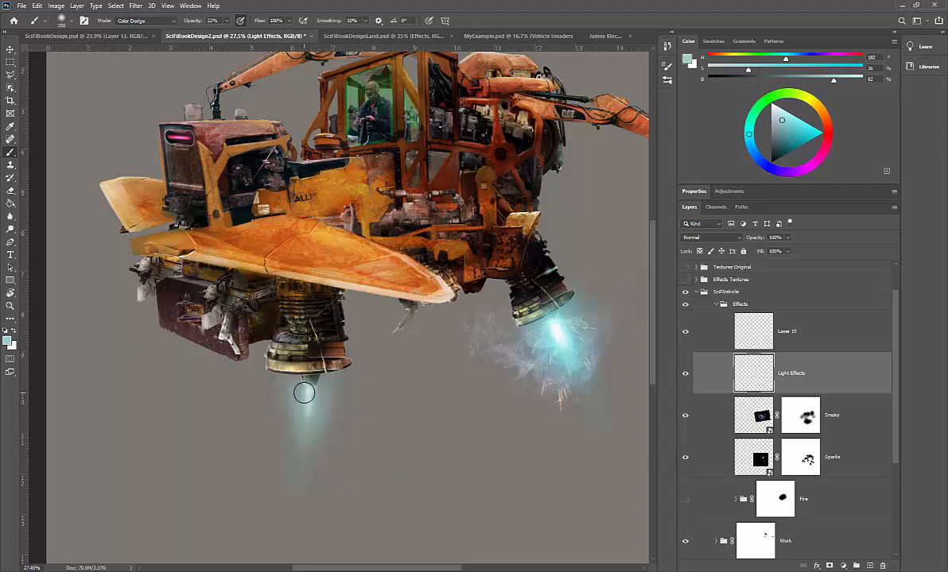
{"action": "key", "text": "bracketright"}
{"action": "key", "text": "bracketright"}
{"action": "key", "text": "bracketright"}
{"action": "key", "text": "bracketright"}
{"action": "key", "text": "bracketright"}
{"action": "key", "text": "bracketright"}
{"action": "key", "text": "bracketright"}
{"action": "key", "text": "bracketright"}
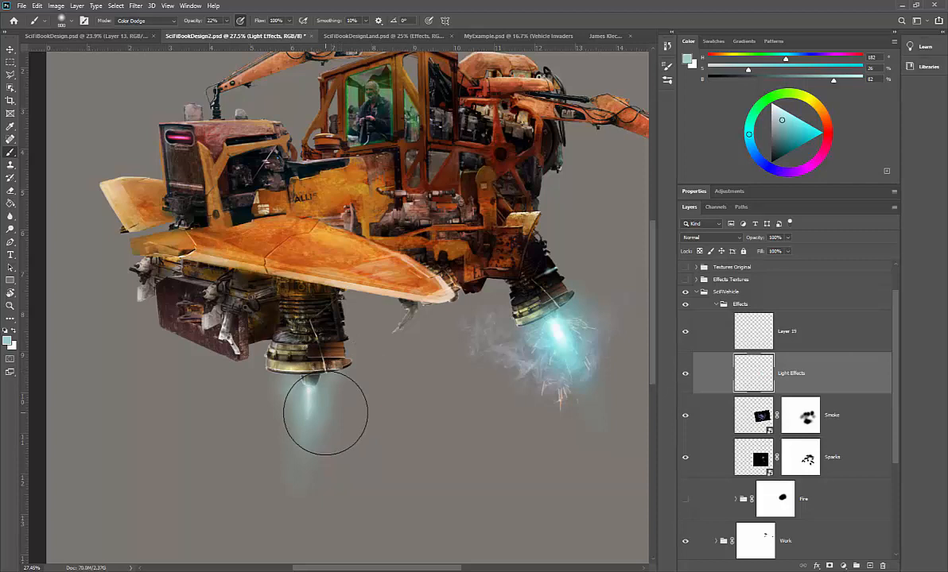
- Sample the green at the edge of the cab's main window and brighten it to hue 126, saturation 54%, brightness 74%
{"action": "left_click_drag", "start_coordinate": [397, 355], "coordinate": [365, 505]}
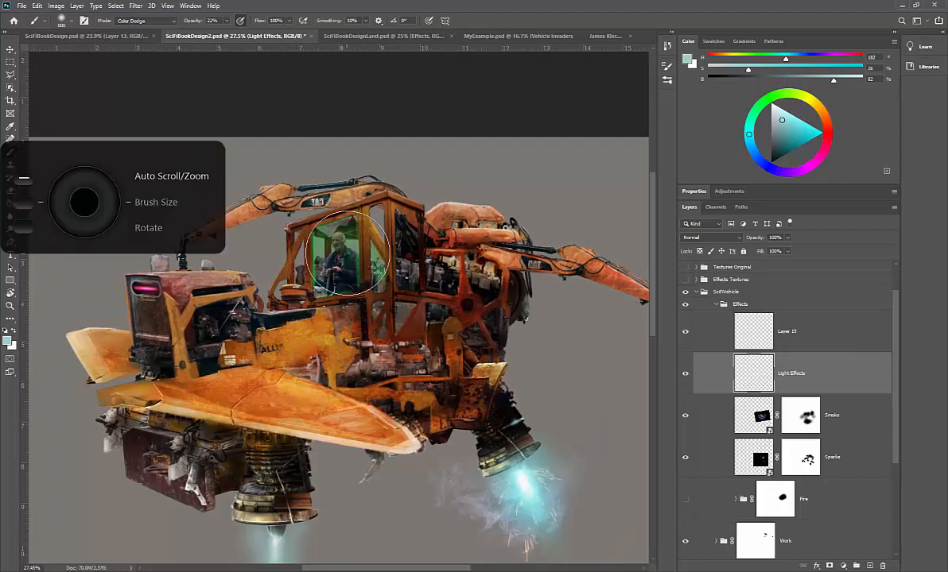
{"action": "scroll", "coordinate": [352, 241], "scroll_direction": "up", "scroll_amount": 1}
{"action": "scroll", "coordinate": [352, 241], "scroll_direction": "up", "scroll_amount": 5}
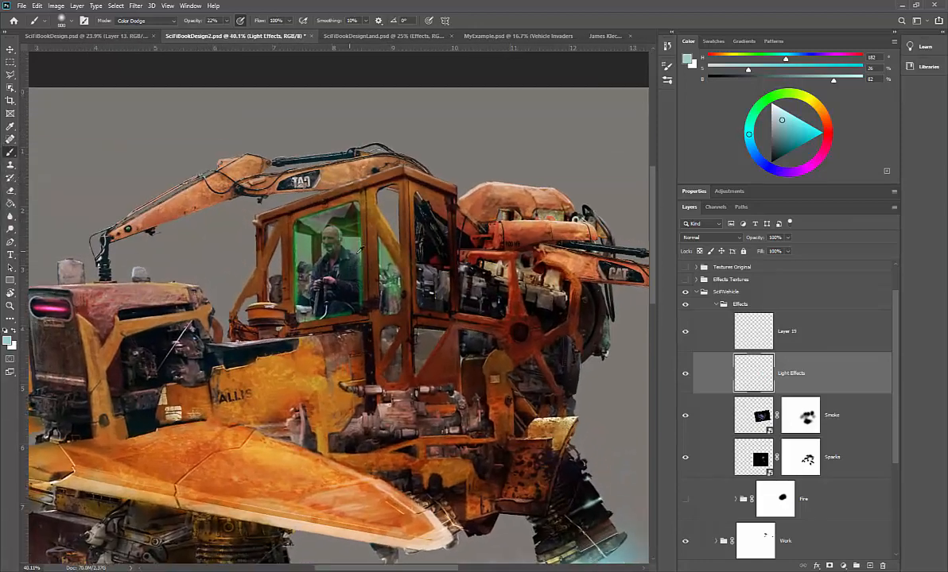
{"action": "scroll", "coordinate": [348, 243], "scroll_direction": "up", "scroll_amount": 1}
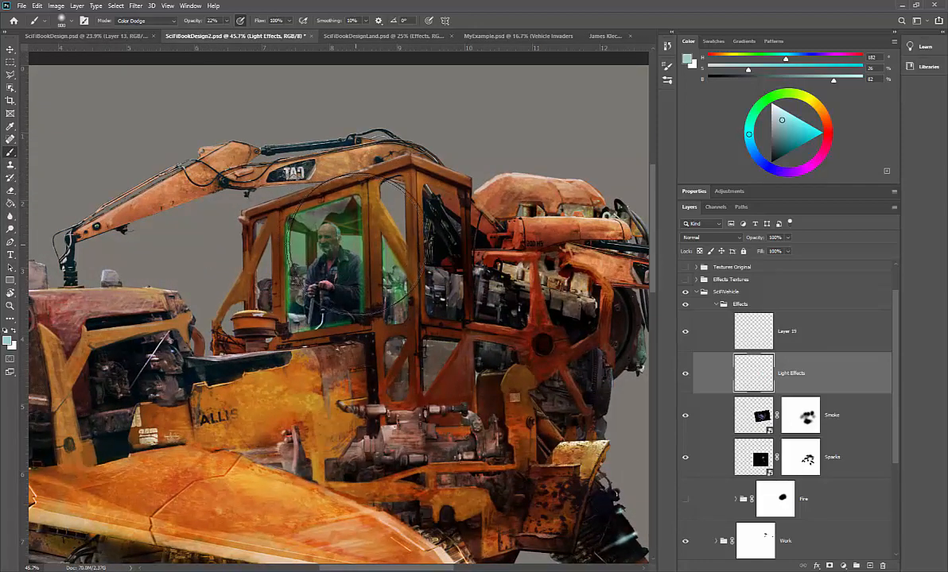
{"action": "left_click", "coordinate": [362, 246], "text": "alt"}
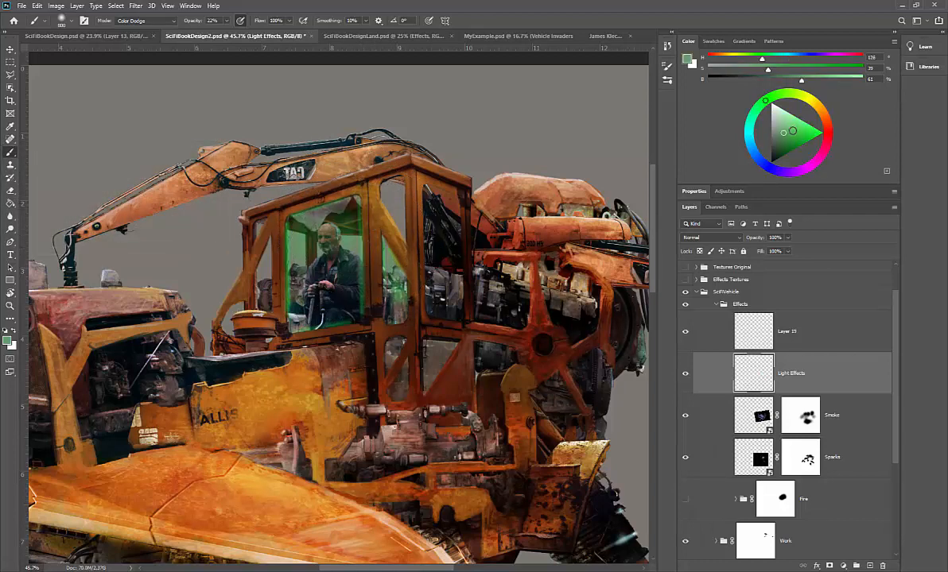
{"action": "left_click", "coordinate": [791, 131]}
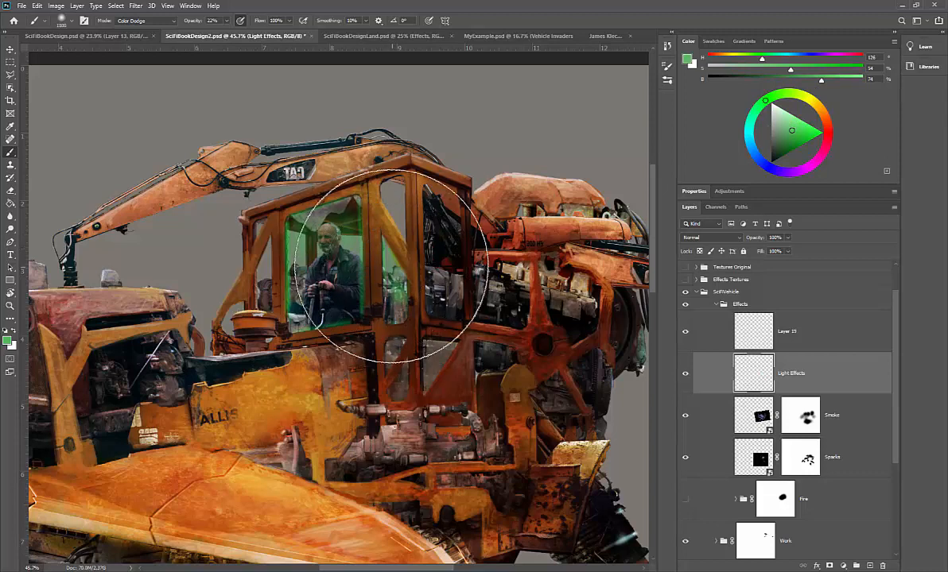
- Using a very small brush with smoothing at 98%, paint a thin green edge light around the narrow window behind the driver
{"action": "key", "text": "bracketleft"}
{"action": "key", "text": "bracketleft"}
{"action": "key", "text": "bracketleft"}
{"action": "key", "text": "bracketleft"}
{"action": "key", "text": "bracketleft"}
{"action": "key", "text": "bracketleft"}
{"action": "key", "text": "bracketleft"}
{"action": "key", "text": "bracketleft"}
{"action": "key", "text": "bracketleft"}
{"action": "key", "text": "bracketleft"}
{"action": "key", "text": "bracketleft"}
{"action": "key", "text": "bracketleft"}
{"action": "key", "text": "bracketleft"}
{"action": "key", "text": "bracketleft"}
{"action": "key", "text": "bracketleft"}
{"action": "key", "text": "bracketleft"}
{"action": "key", "text": "bracketleft"}
{"action": "key", "text": "bracketleft"}
{"action": "key", "text": "bracketleft"}
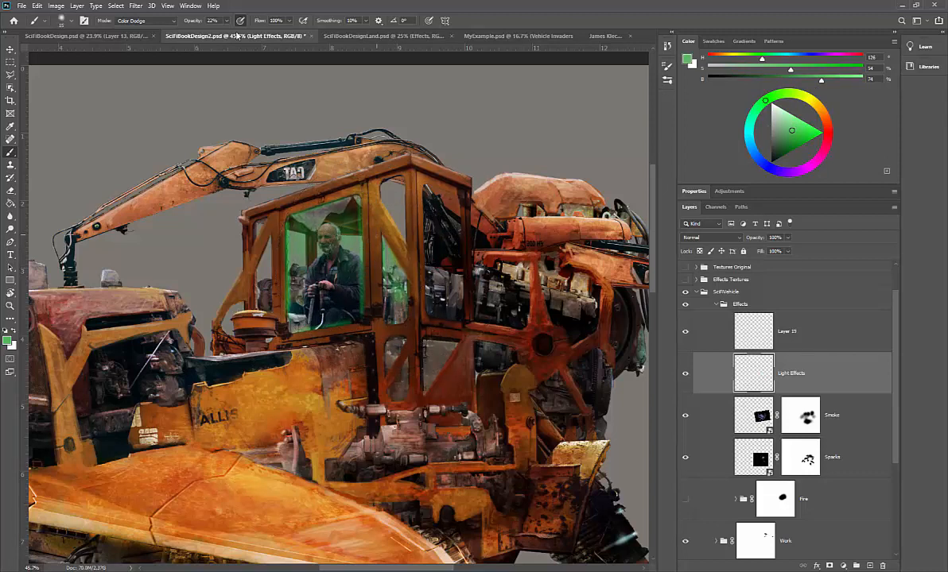
{"action": "left_click", "coordinate": [365, 21]}
{"action": "left_click_drag", "start_coordinate": [365, 31], "coordinate": [400, 39]}
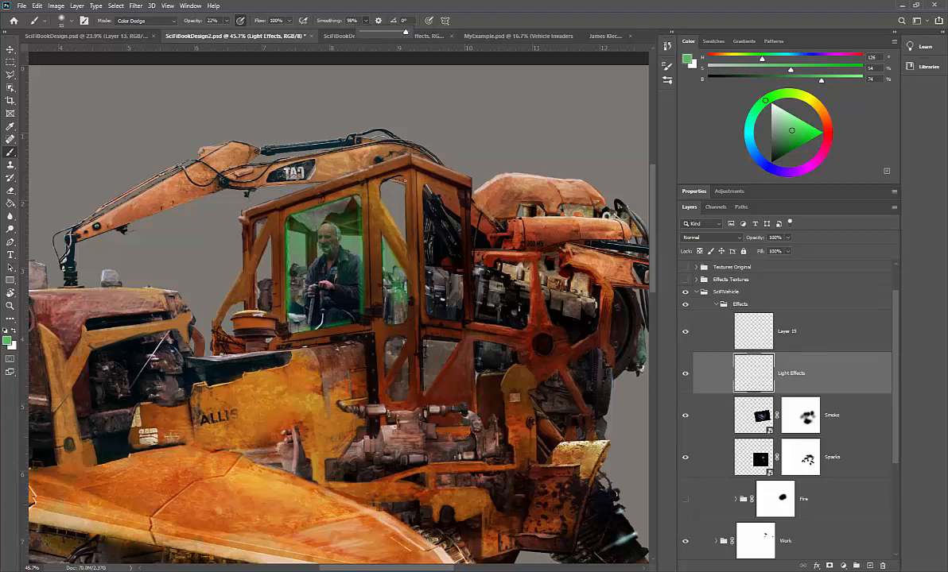
{"action": "left_click", "coordinate": [405, 180]}
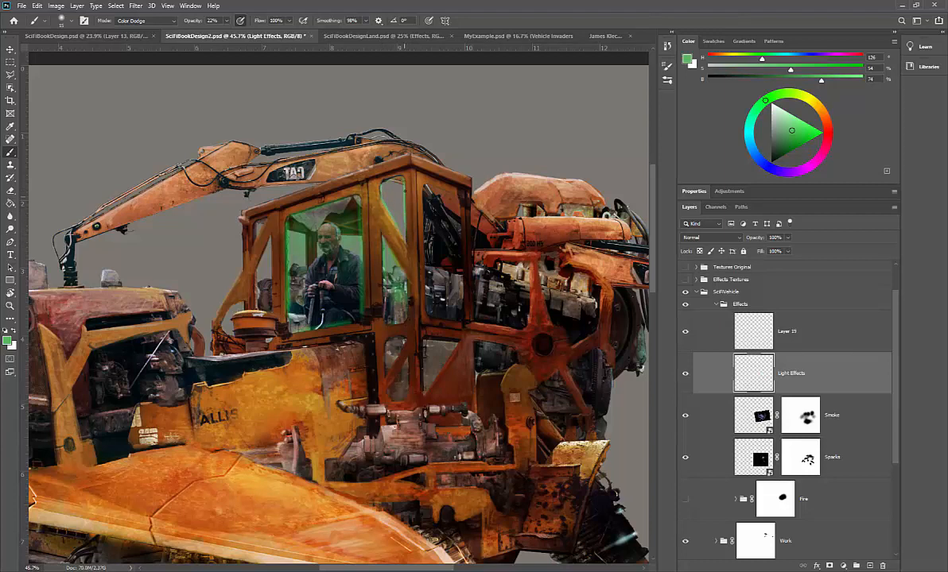
- Add a softer green glow over the narrow window behind the driver with a larger brush
{"action": "key", "text": "bracketright"}
{"action": "key", "text": "bracketright"}
{"action": "key", "text": "bracketright"}
{"action": "key", "text": "bracketright"}
{"action": "key", "text": "bracketright"}
{"action": "key", "text": "bracketright"}
{"action": "key", "text": "bracketright"}
{"action": "key", "text": "bracketright"}
{"action": "key", "text": "bracketright"}
{"action": "key", "text": "bracketright"}
{"action": "key", "text": "bracketright"}
{"action": "key", "text": "bracketright"}
{"action": "key", "text": "bracketright"}
{"action": "key", "text": "bracketright"}
{"action": "key", "text": "bracketright"}
{"action": "mouse_move", "coordinate": [393, 194]}
{"action": "left_mouse_down"}
{"action": "mouse_move", "coordinate": [389, 183]}
{"action": "mouse_move", "coordinate": [398, 225]}
{"action": "mouse_move", "coordinate": [372, 166]}
{"action": "mouse_move", "coordinate": [375, 225]}
{"action": "mouse_move", "coordinate": [390, 189]}
{"action": "mouse_move", "coordinate": [381, 169]}
{"action": "mouse_move", "coordinate": [396, 226]}
{"action": "mouse_move", "coordinate": [374, 223]}
{"action": "mouse_move", "coordinate": [390, 250]}
{"action": "left_mouse_up"}
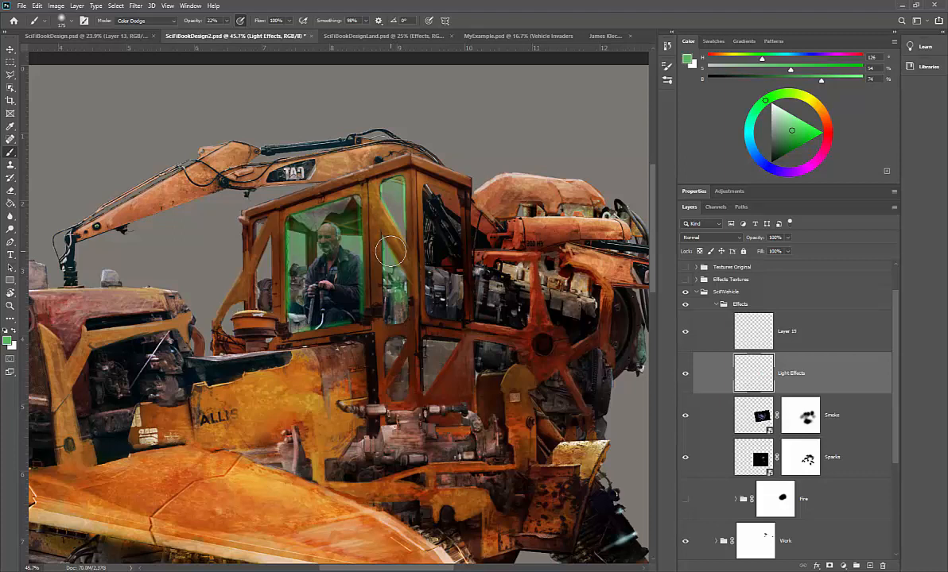
{"action": "mouse_move", "coordinate": [391, 252]}
{"action": "left_mouse_down"}
{"action": "mouse_move", "coordinate": [390, 307]}
{"action": "mouse_move", "coordinate": [388, 272]}
{"action": "mouse_move", "coordinate": [395, 315]}
{"action": "mouse_move", "coordinate": [408, 305]}
{"action": "left_mouse_up"}
- Paint the same green light into the slim window at the front of the cab, varying the brush size
{"action": "mouse_move", "coordinate": [360, 430]}
{"action": "left_mouse_down"}
{"action": "mouse_move", "coordinate": [388, 426]}
{"action": "mouse_move", "coordinate": [426, 382]}
{"action": "left_mouse_up"}
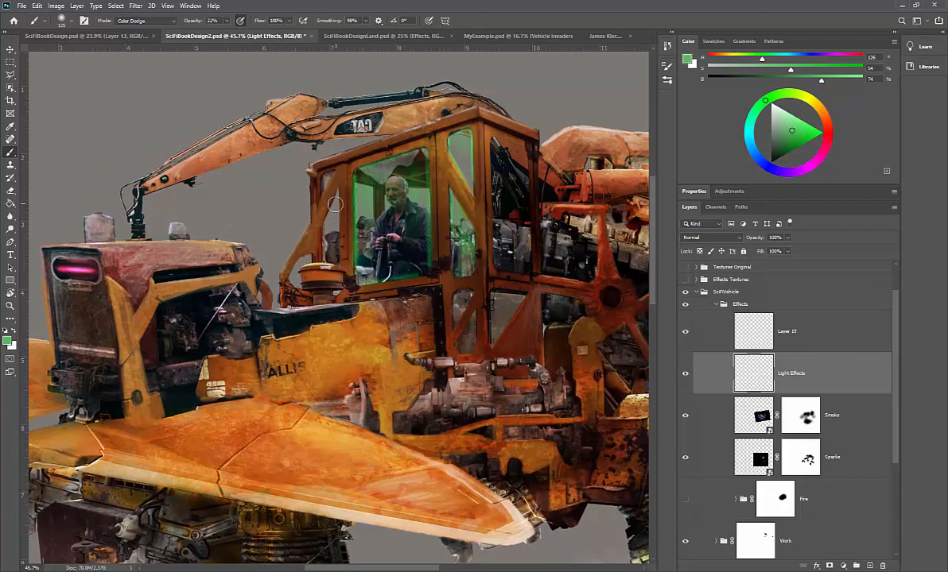
{"action": "key", "text": "bracketleft"}
{"action": "key", "text": "bracketleft"}
{"action": "key", "text": "bracketleft"}
{"action": "key", "text": "bracketleft"}
{"action": "key", "text": "bracketleft"}
{"action": "key", "text": "bracketright"}
{"action": "key", "text": "bracketright"}
{"action": "key", "text": "bracketright"}
{"action": "key", "text": "bracketright"}
{"action": "key", "text": "bracketright"}
{"action": "key", "text": "bracketright"}
{"action": "key", "text": "bracketright"}
{"action": "key", "text": "bracketright"}
{"action": "key", "text": "bracketright"}
{"action": "key", "text": "bracketright"}
{"action": "key", "text": "bracketright"}
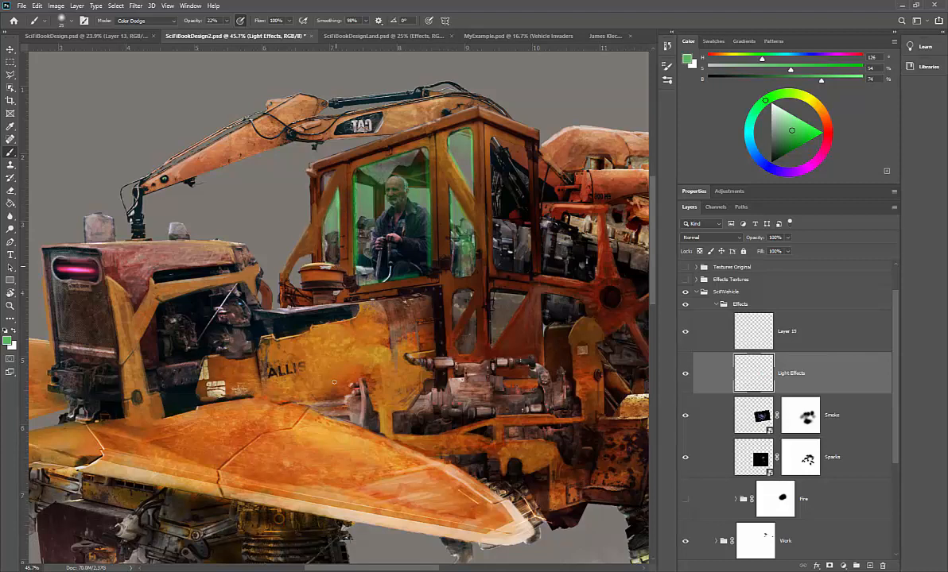
- Sample the engine bay's dark blue, brighten it to hue 223, saturation 48%, brightness 73%, and paint a blue glow on the engine parts
{"action": "left_click_drag", "start_coordinate": [366, 383], "coordinate": [467, 341]}
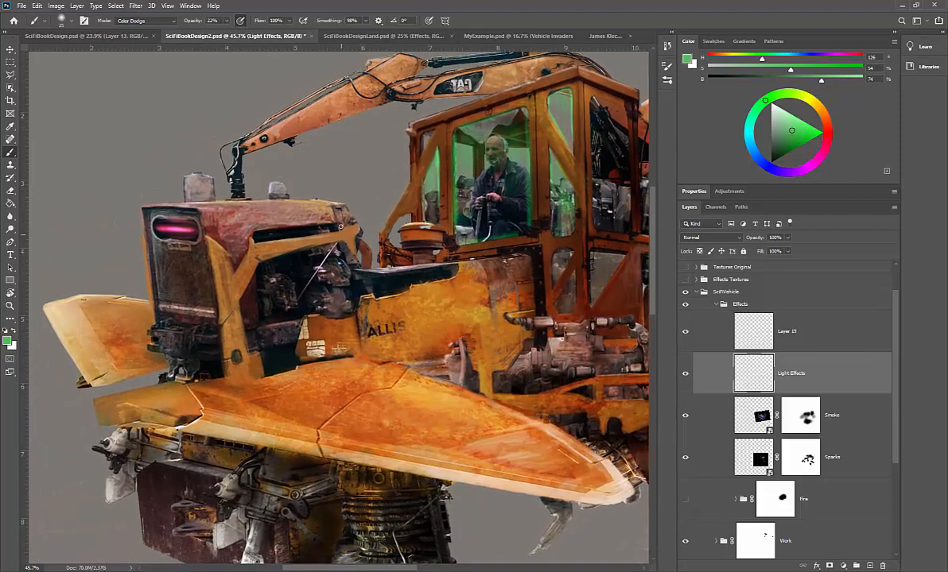
{"action": "left_click", "coordinate": [332, 278], "text": "alt"}
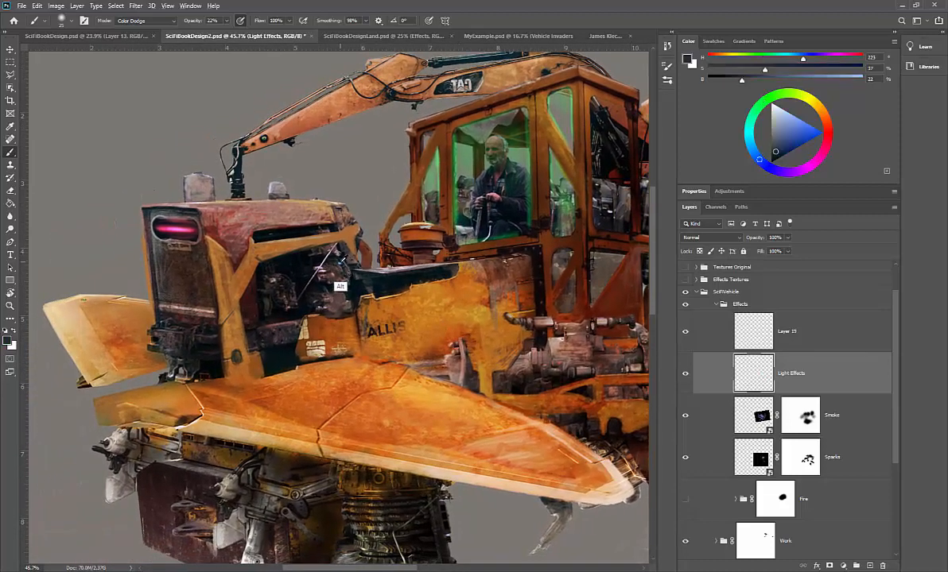
{"action": "left_click", "coordinate": [790, 128]}
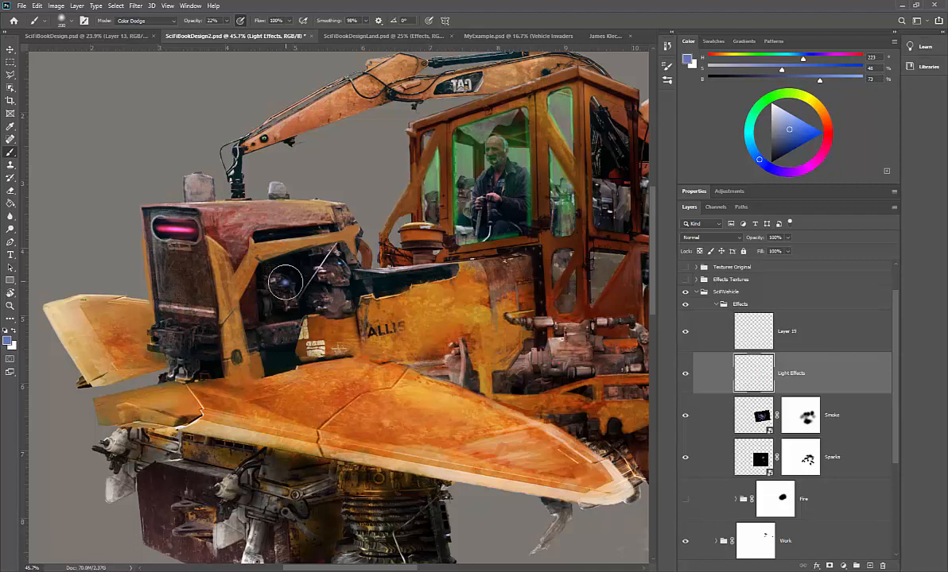
{"action": "mouse_move", "coordinate": [279, 278]}
{"action": "left_mouse_down"}
{"action": "mouse_move", "coordinate": [260, 256]}
{"action": "mouse_move", "coordinate": [275, 292]}
{"action": "mouse_move", "coordinate": [302, 285]}
{"action": "mouse_move", "coordinate": [263, 254]}
{"action": "mouse_move", "coordinate": [250, 266]}
{"action": "mouse_move", "coordinate": [261, 219]}
{"action": "left_mouse_up"}
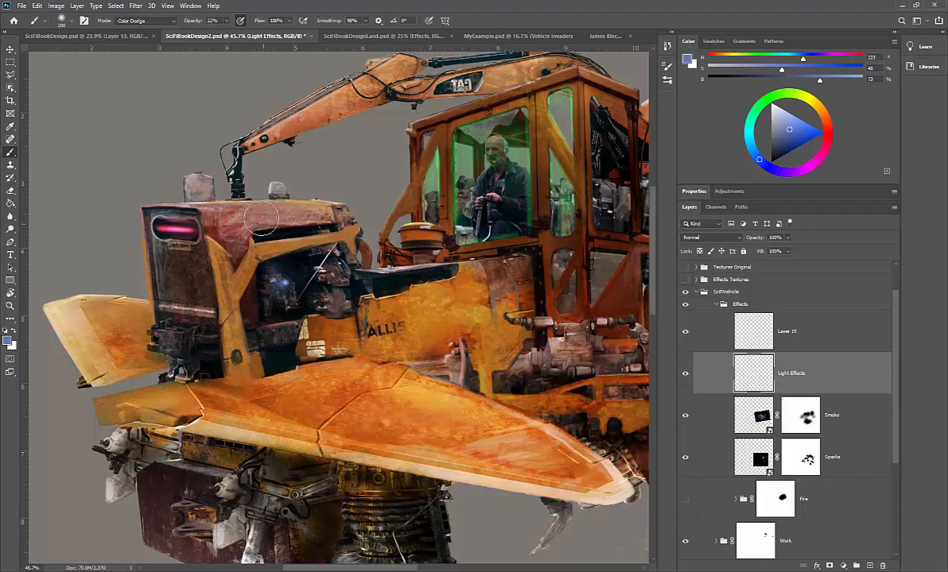
{"action": "mouse_move", "coordinate": [271, 262]}
{"action": "left_mouse_down"}
{"action": "mouse_move", "coordinate": [279, 275]}
{"action": "mouse_move", "coordinate": [257, 253]}
{"action": "mouse_move", "coordinate": [282, 278]}
{"action": "left_mouse_up"}
{"action": "left_click_drag", "start_coordinate": [292, 278], "coordinate": [296, 288]}
- Sample the light cyan of the right thruster's glow, set the brush smoothing to 13%, and paint a small glow on the left thruster's body
{"action": "left_click_drag", "start_coordinate": [440, 436], "coordinate": [272, 324]}
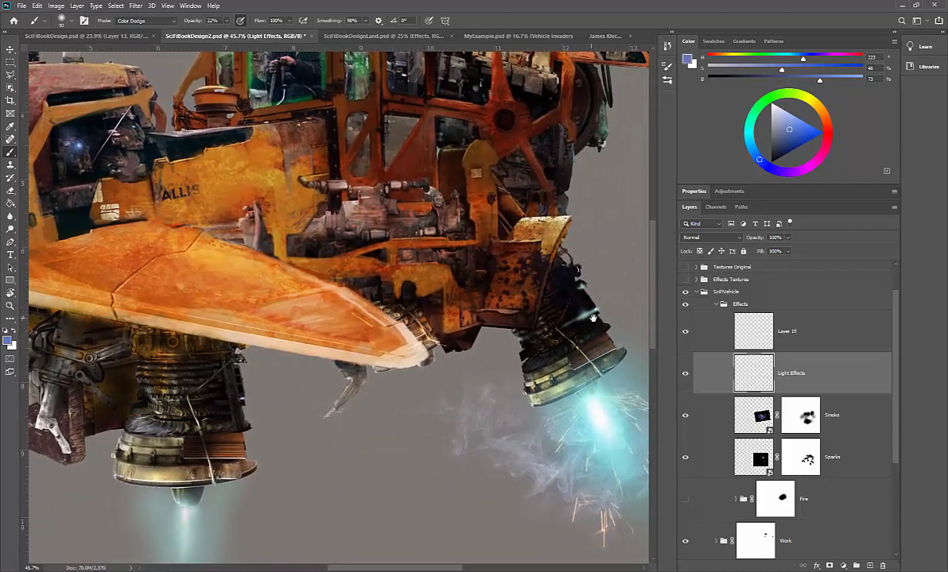
{"action": "left_click", "coordinate": [564, 413], "text": "alt"}
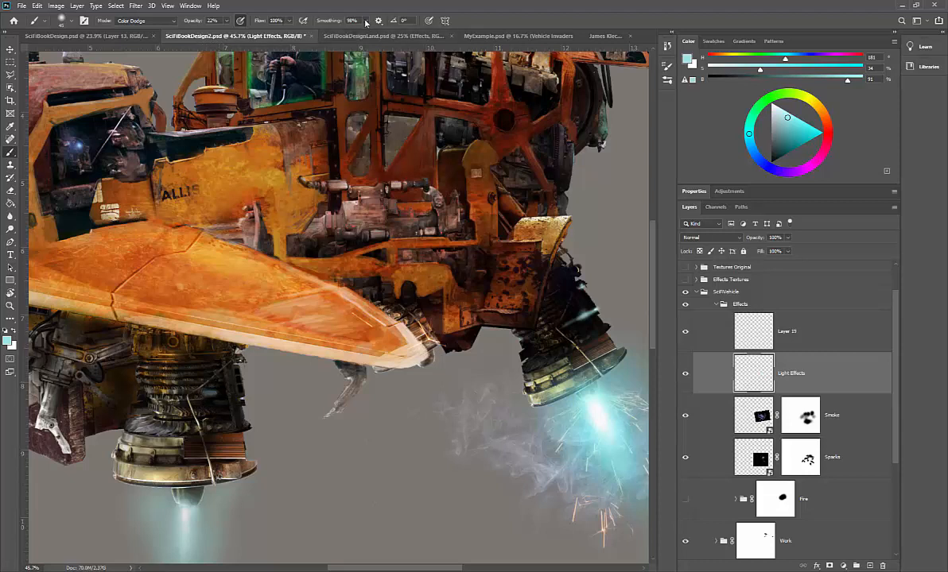
{"action": "left_click_drag", "start_coordinate": [366, 22], "coordinate": [331, 37]}
{"action": "left_click", "coordinate": [190, 366]}
{"action": "key", "text": "bracketright"}
{"action": "key", "text": "bracketright"}
{"action": "key", "text": "bracketright"}
{"action": "key", "text": "bracketright"}
{"action": "key", "text": "bracketright"}
{"action": "key", "text": "bracketright"}
{"action": "key", "text": "bracketright"}
{"action": "key", "text": "bracketright"}
{"action": "key", "text": "bracketright"}
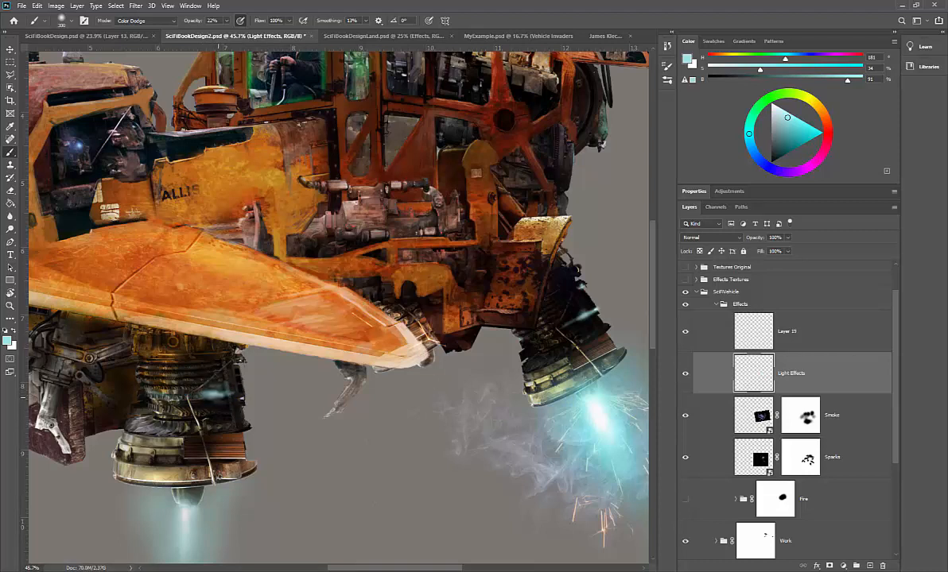
{"action": "left_click", "coordinate": [221, 385]}
- Paint a wide, faint cyan glow in the air beside the right thruster's body with a much larger brush
{"action": "key", "text": "bracketright"}
{"action": "key", "text": "bracketright"}
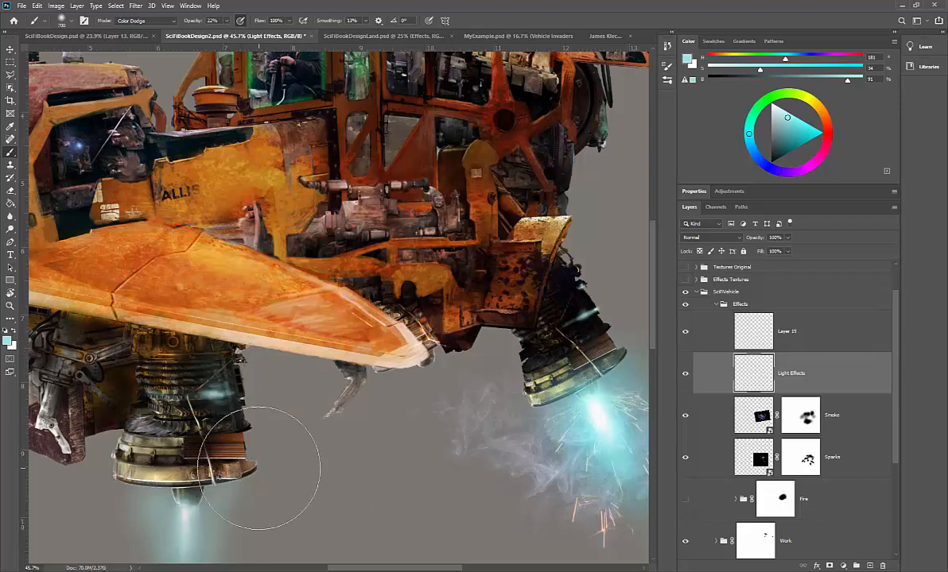
{"action": "left_click_drag", "start_coordinate": [301, 411], "coordinate": [422, 422]}
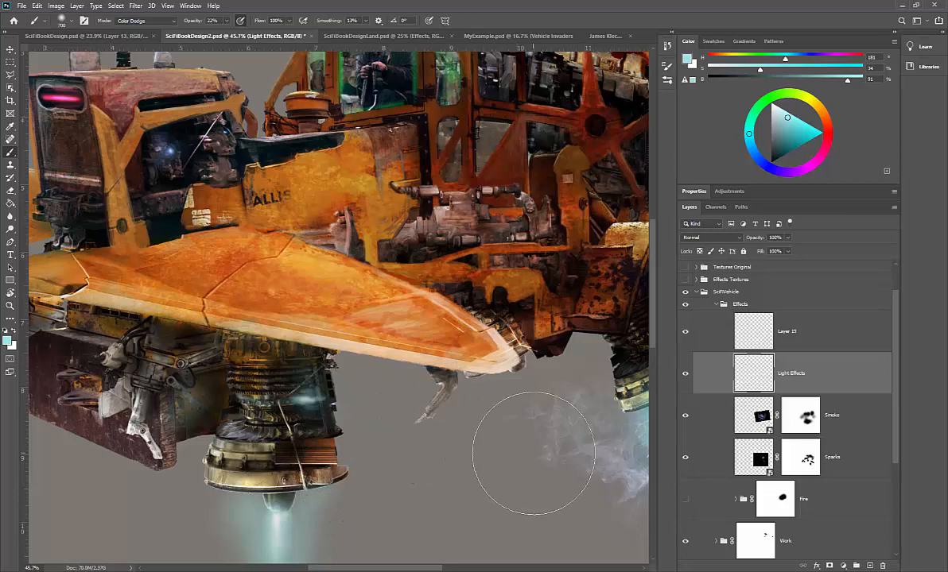
{"action": "mouse_move", "coordinate": [497, 465]}
{"action": "left_mouse_down"}
{"action": "mouse_move", "coordinate": [490, 451]}
{"action": "mouse_move", "coordinate": [295, 433]}
{"action": "left_mouse_up"}
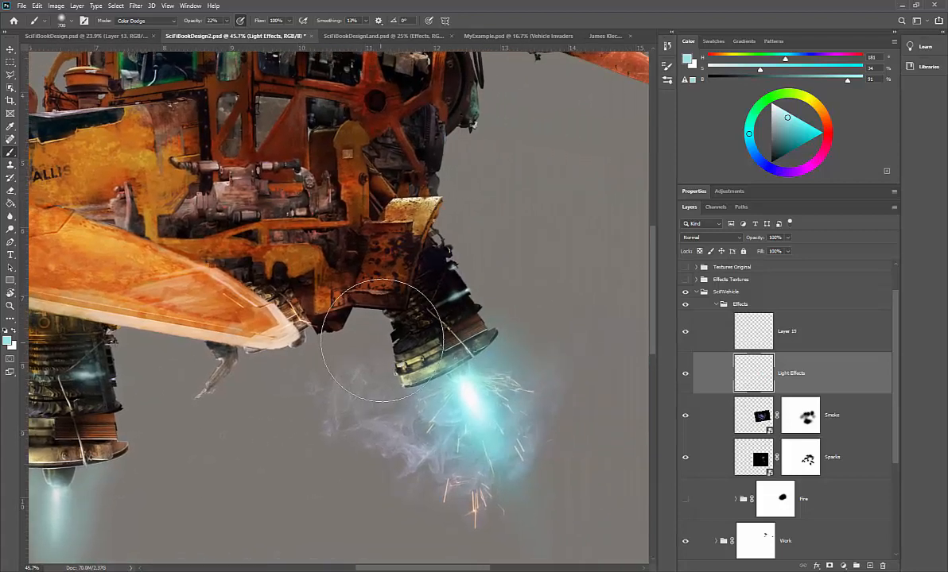
{"action": "left_click", "coordinate": [497, 295]}
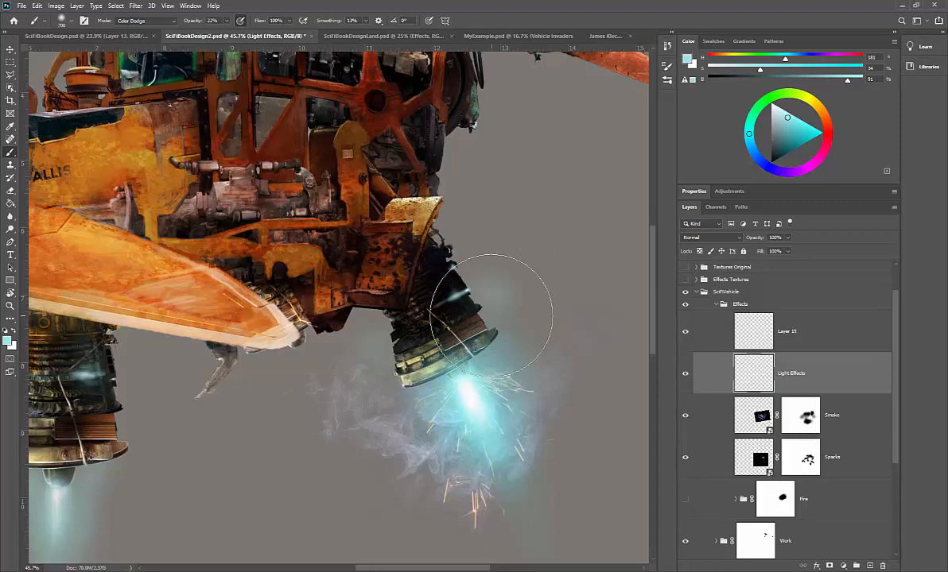
{"action": "key", "text": "bracketleft"}
{"action": "key", "text": "bracketleft"}
{"action": "key", "text": "bracketleft"}
{"action": "key", "text": "bracketleft"}
{"action": "key", "text": "bracketleft"}
{"action": "scroll", "coordinate": [361, 428], "scroll_direction": "down", "scroll_amount": 5}
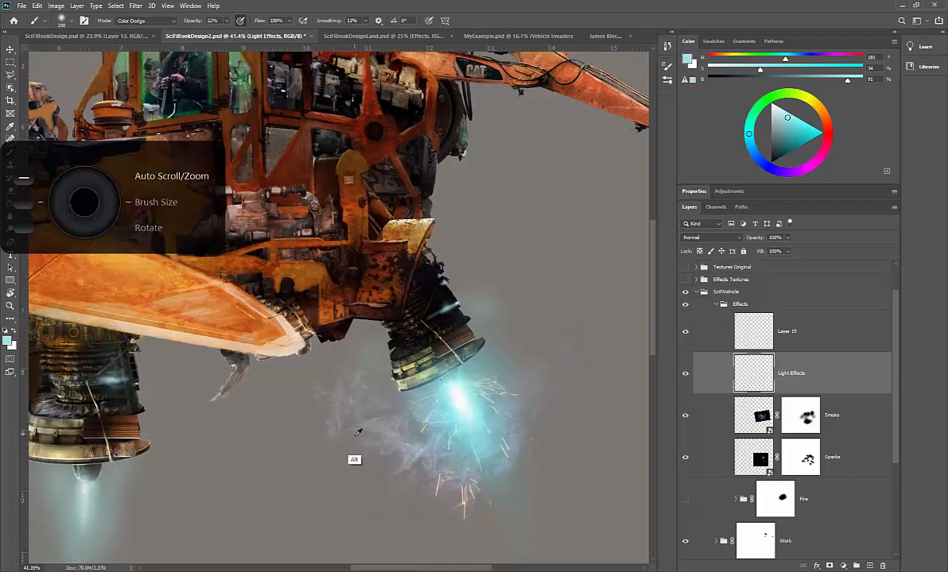
{"action": "scroll", "coordinate": [345, 454], "scroll_direction": "down", "scroll_amount": 3}
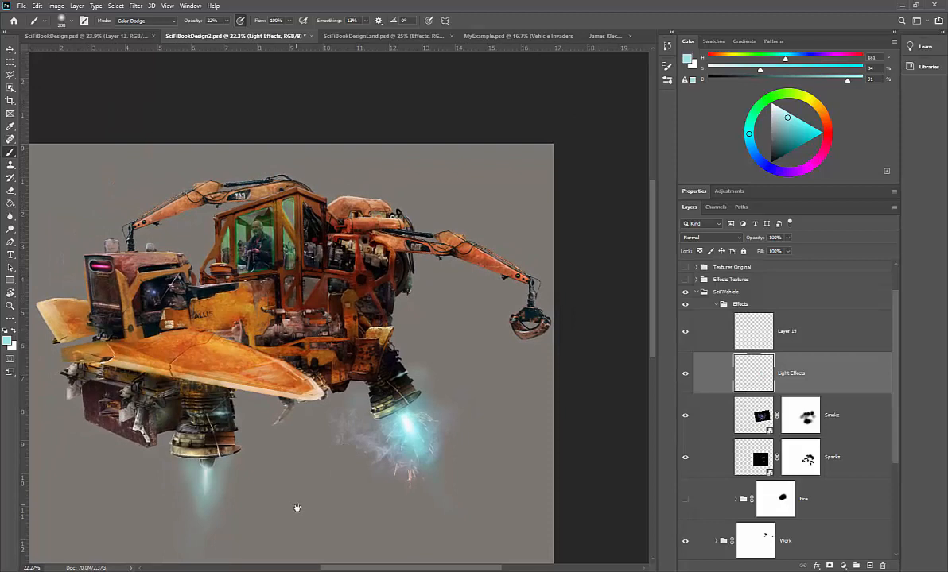
{"action": "left_click_drag", "start_coordinate": [295, 508], "coordinate": [372, 436]}
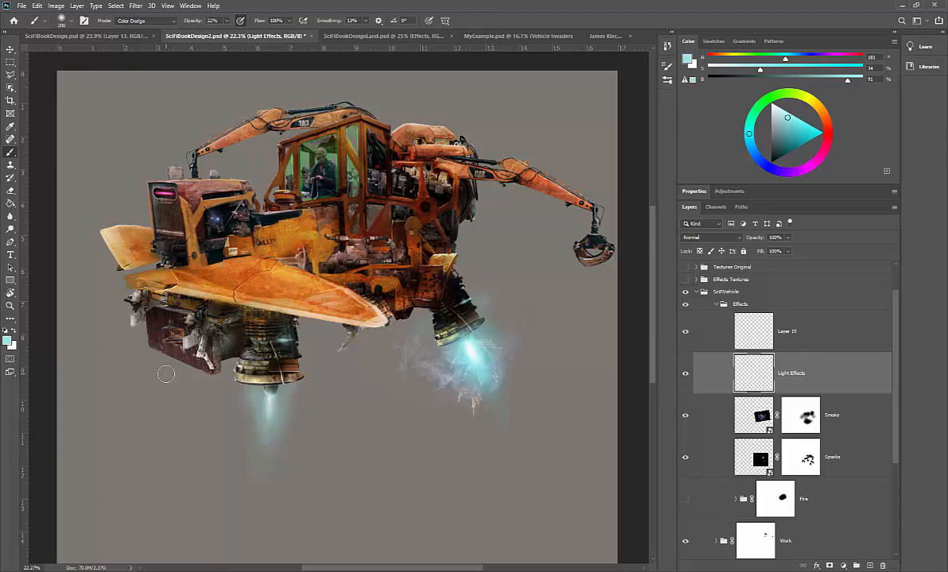
- Look at the MyExample.psd book cover layout and bring up the SciFiBookDesignLand.psd landscape scene
{"action": "left_click", "coordinate": [364, 35]}
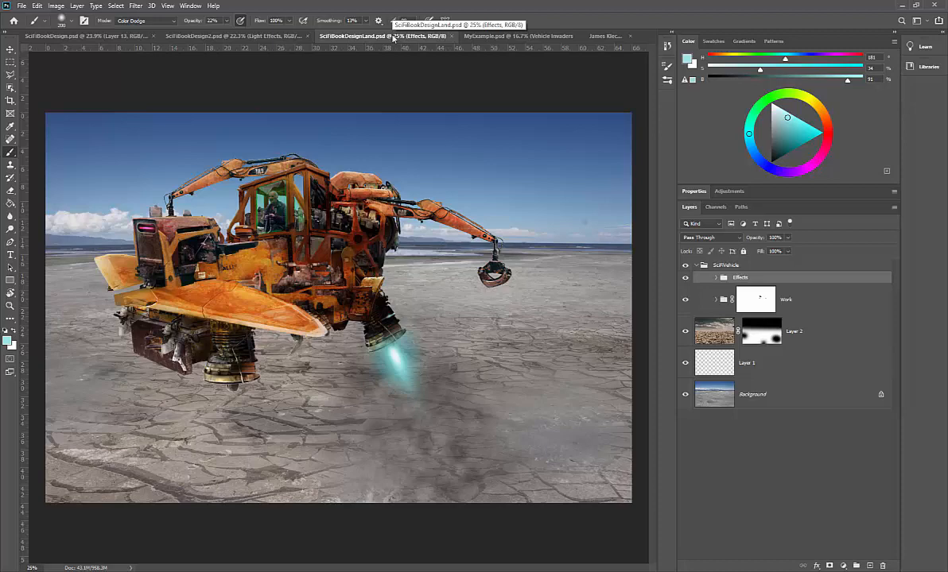
{"action": "left_click", "coordinate": [541, 37]}
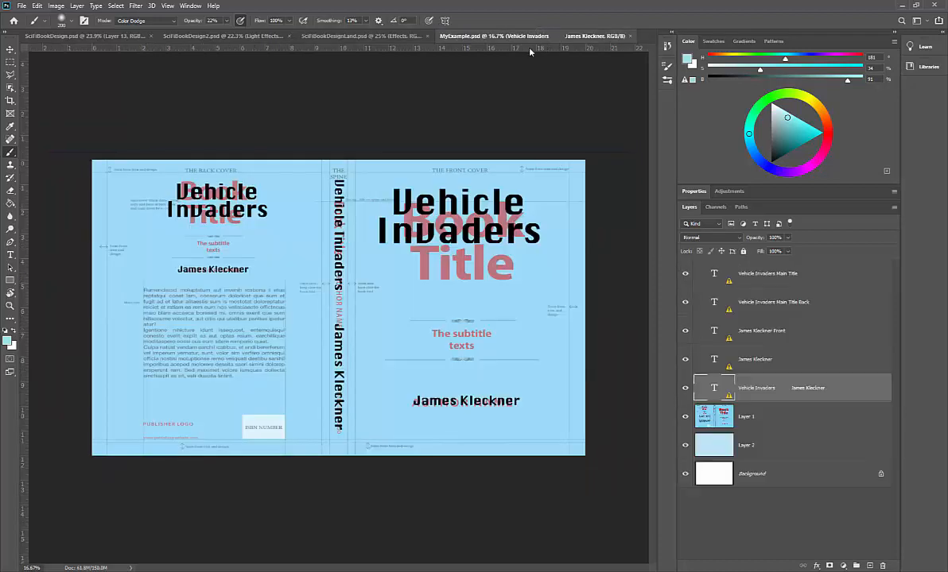
{"action": "left_click", "coordinate": [369, 36]}
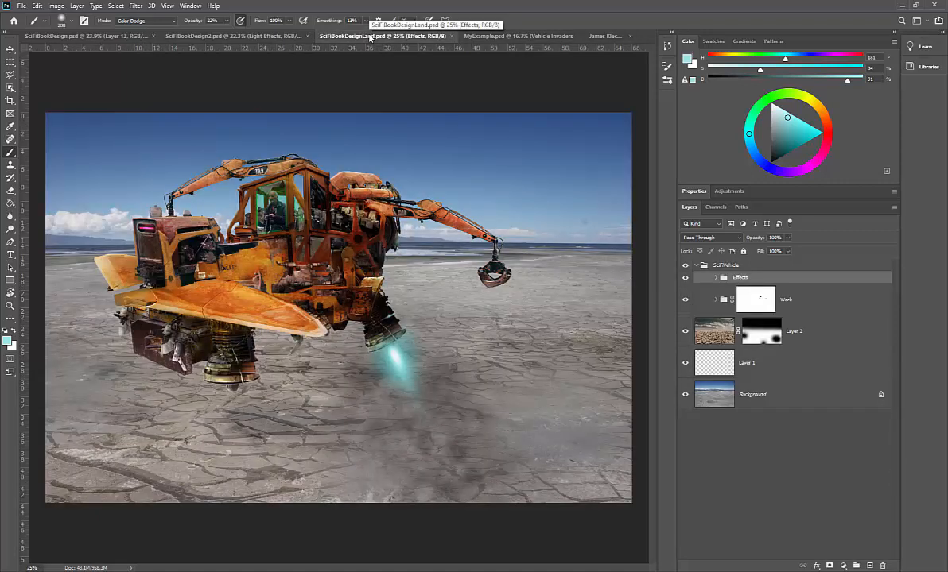